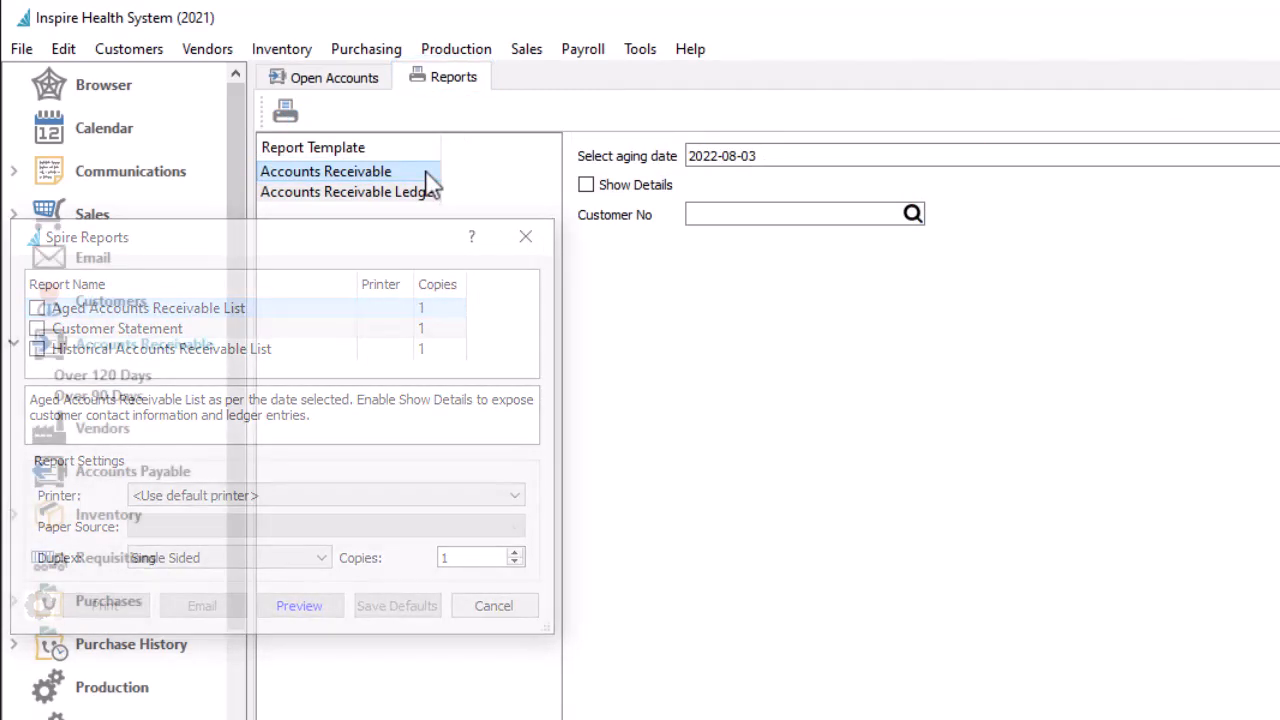
- View the Accounts Receivable Ledger reports, then return to the open accounts and view the list of AR batches
left_click(428, 192)
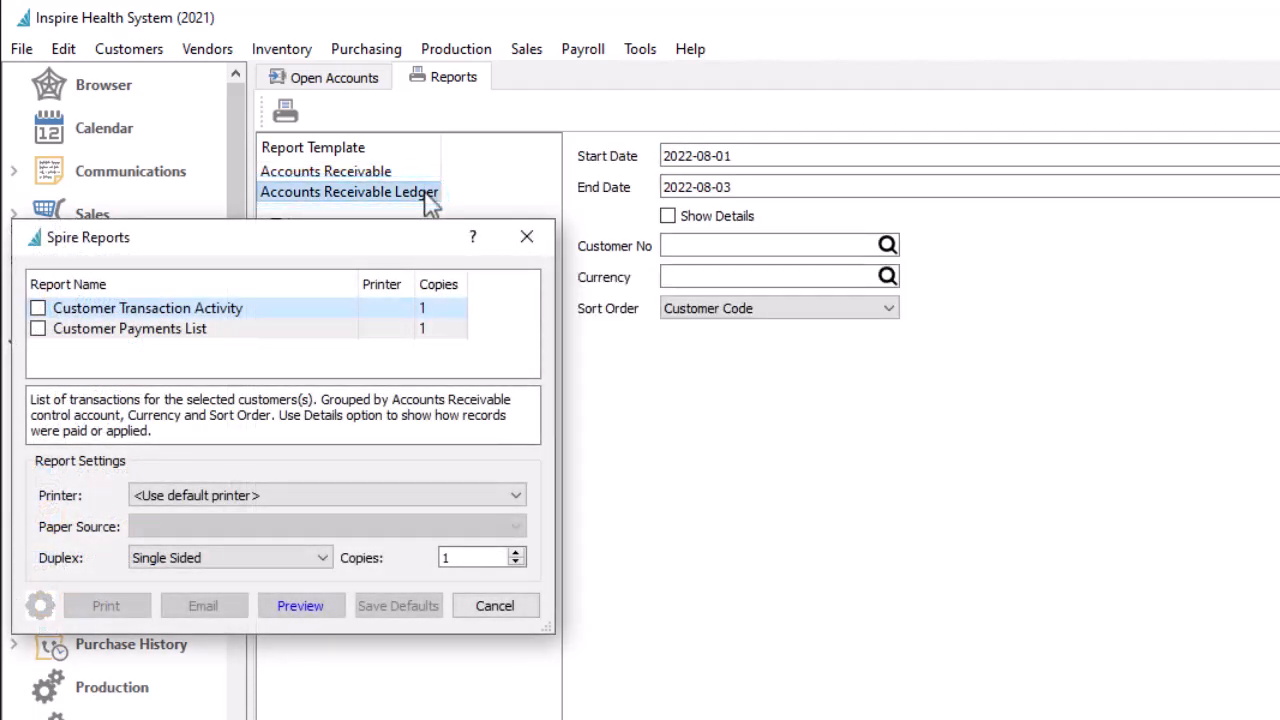
left_click(384, 88)
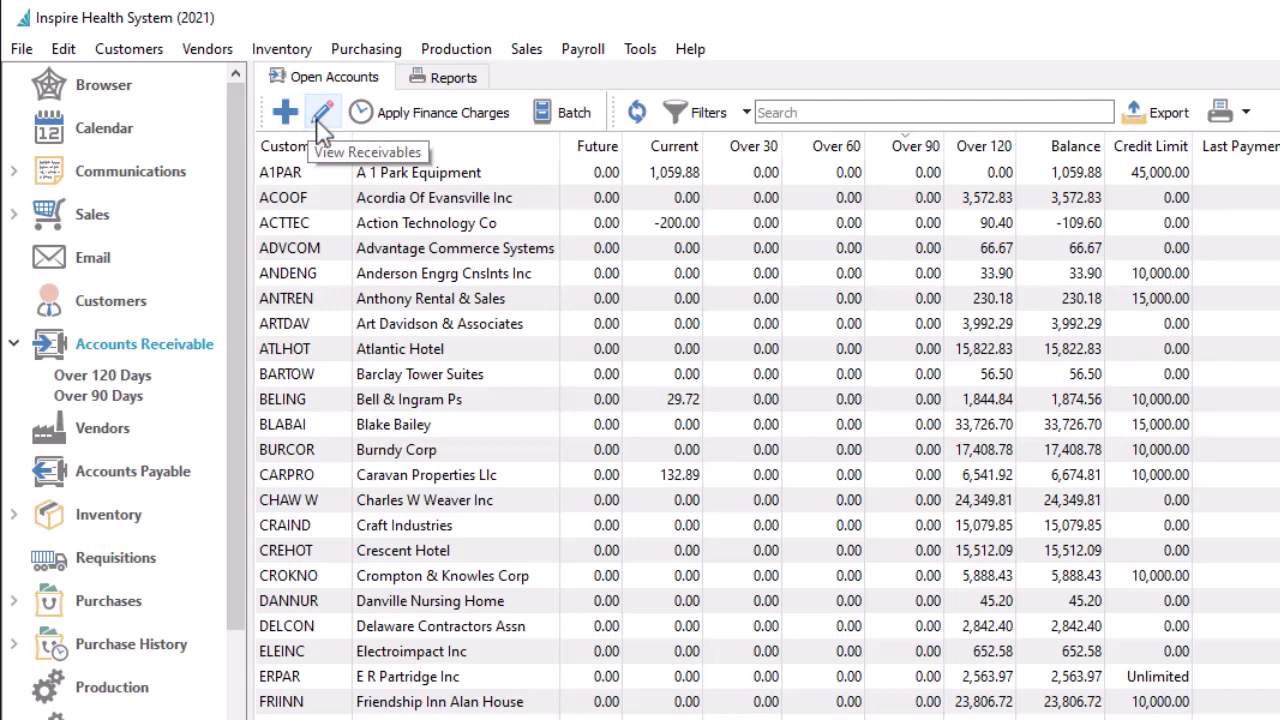
left_click(566, 126)
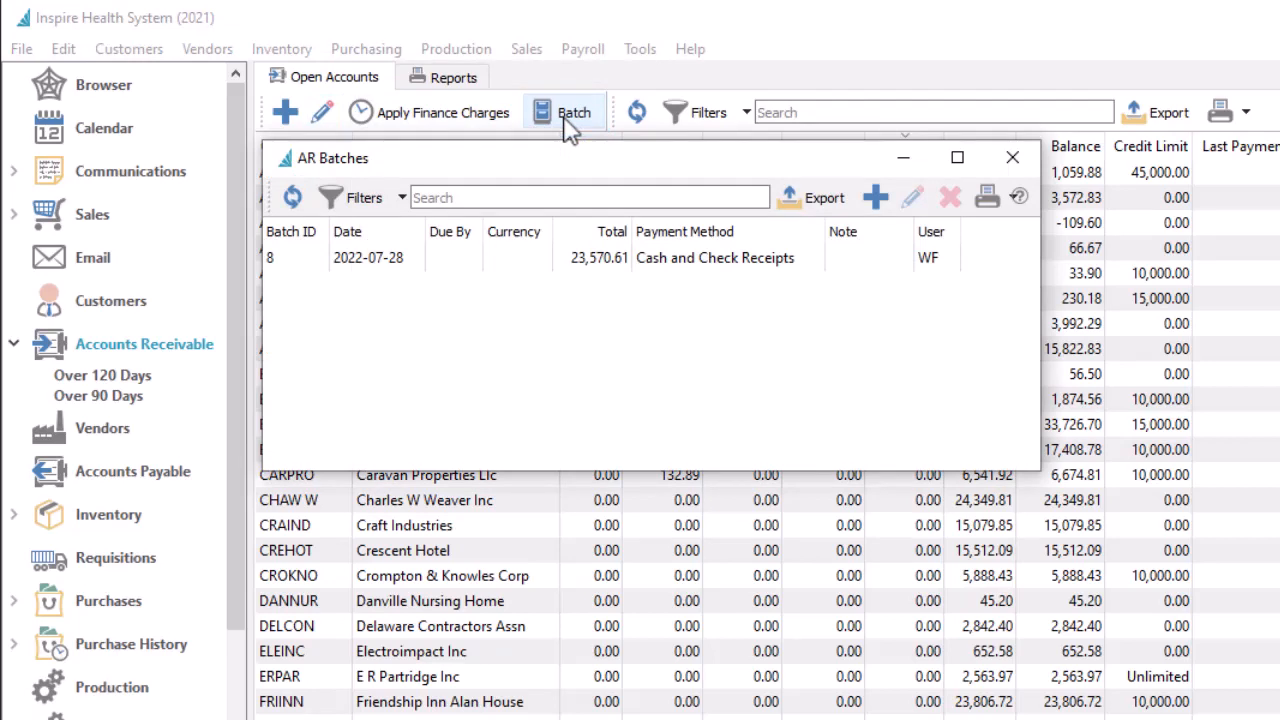
left_click(1010, 158)
- Open the receivables account of A 1 Park Equipment and look through its communications
left_click(795, 170)
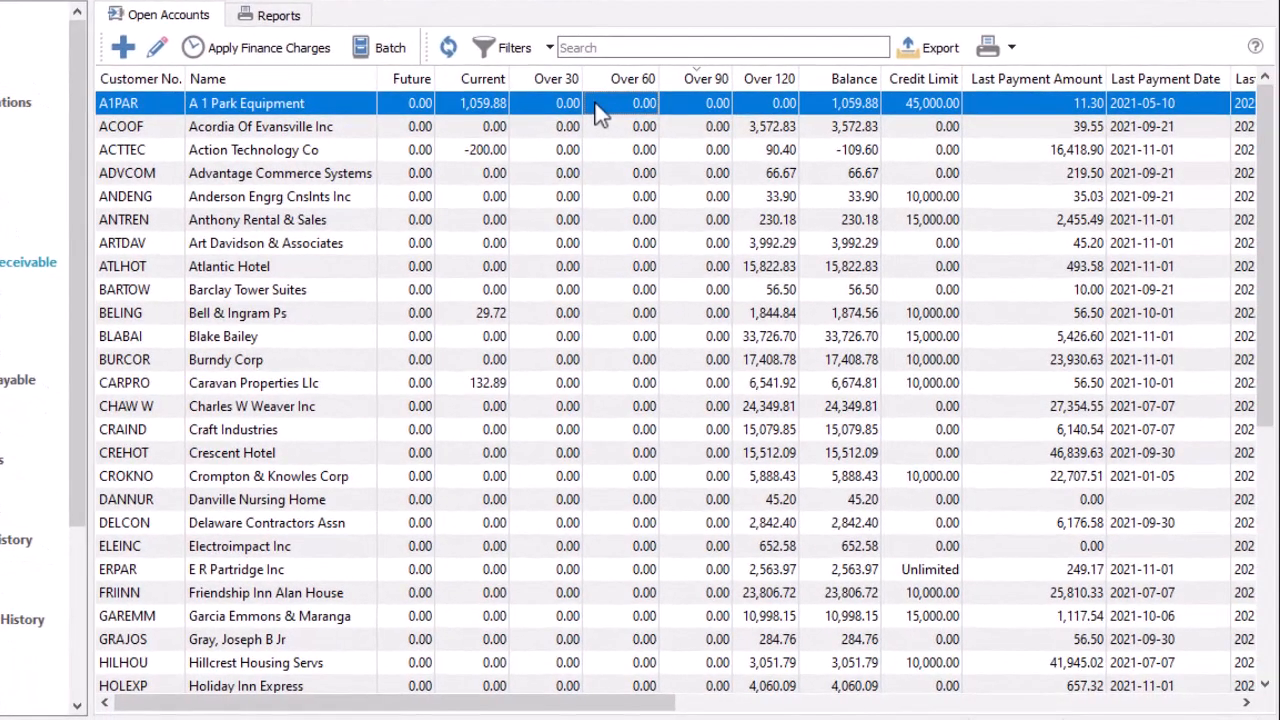
double_click(770, 147)
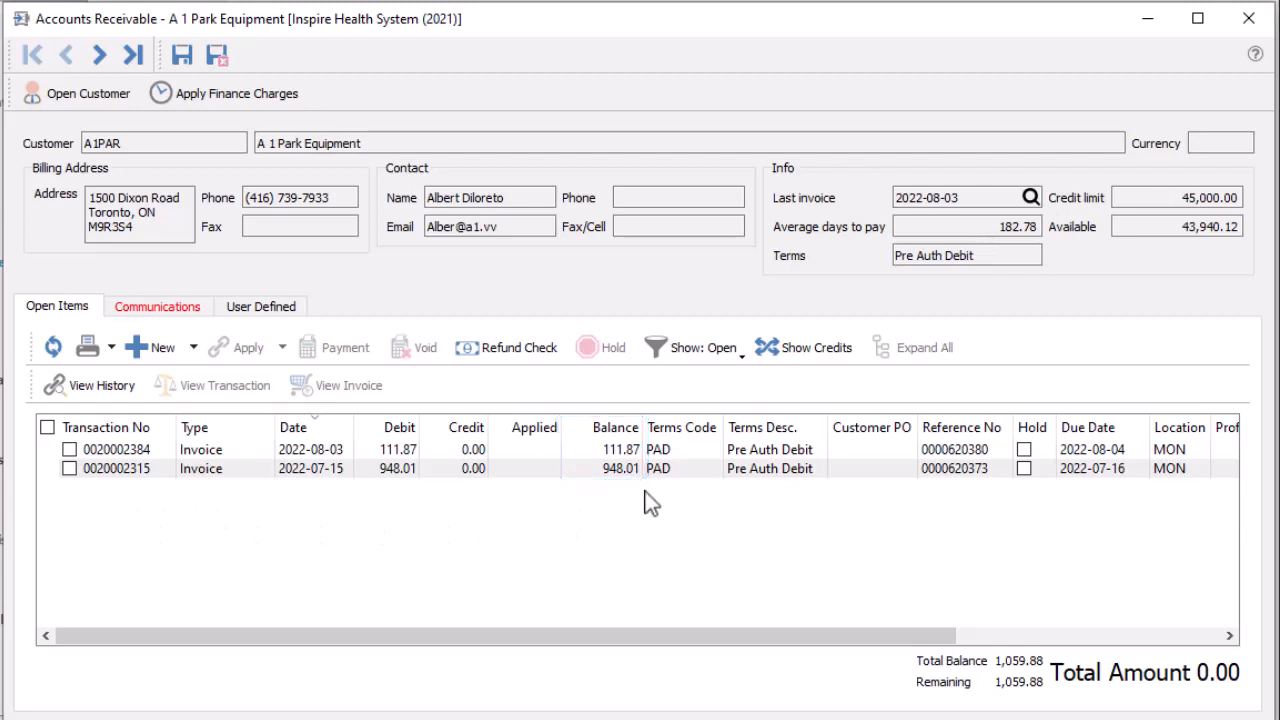
left_click(170, 313)
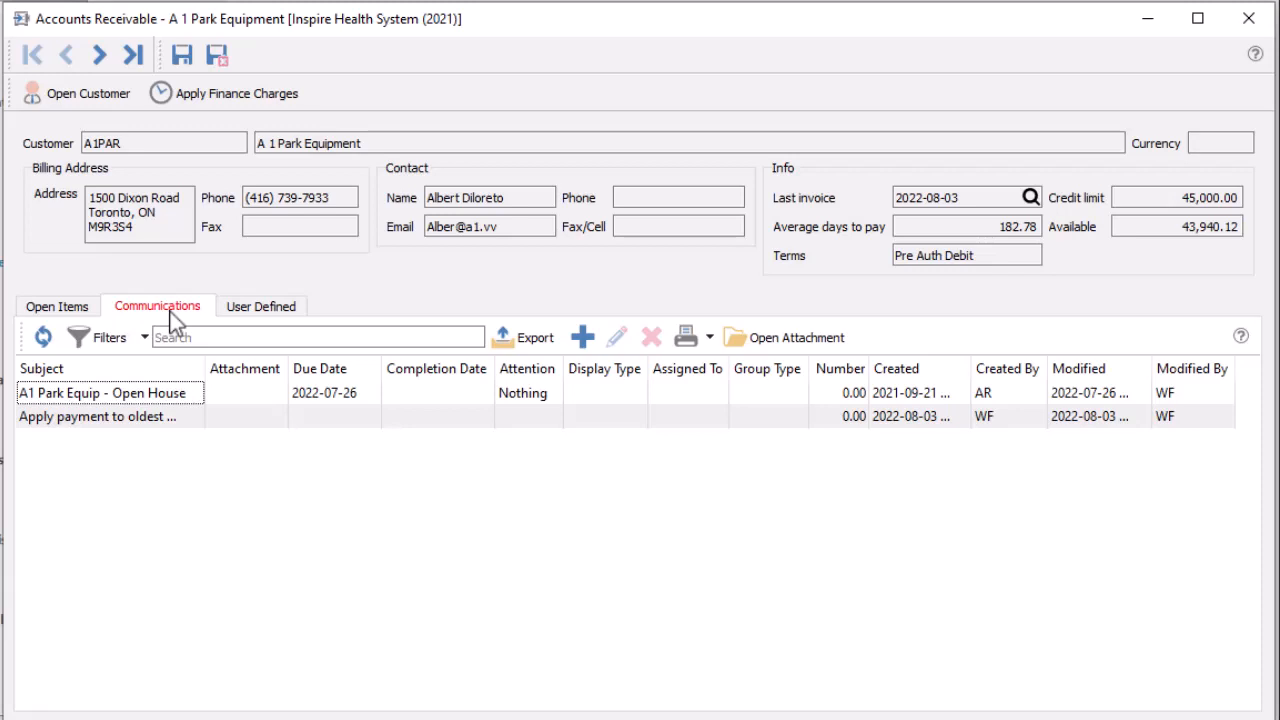
left_click(232, 312)
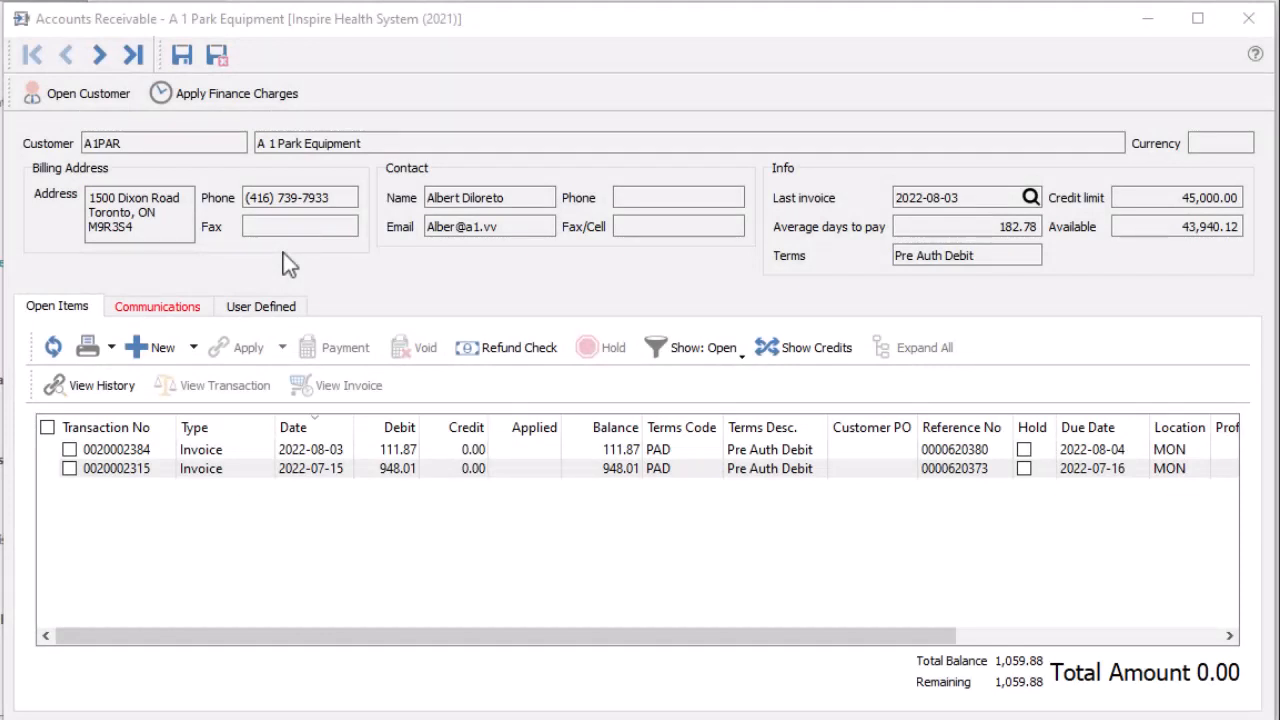
- Create a new invoice entry for A 1 Park Equipment with the payment terms 2%10NET30
left_click(195, 348)
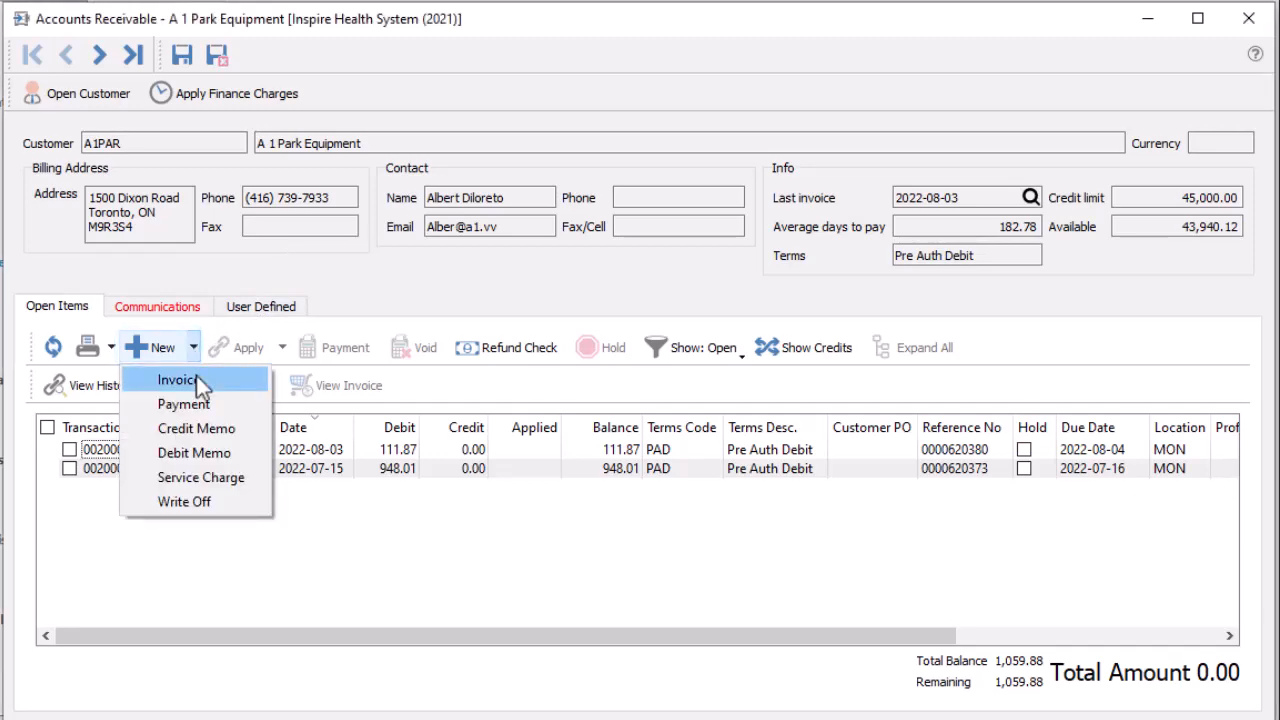
left_click(196, 379)
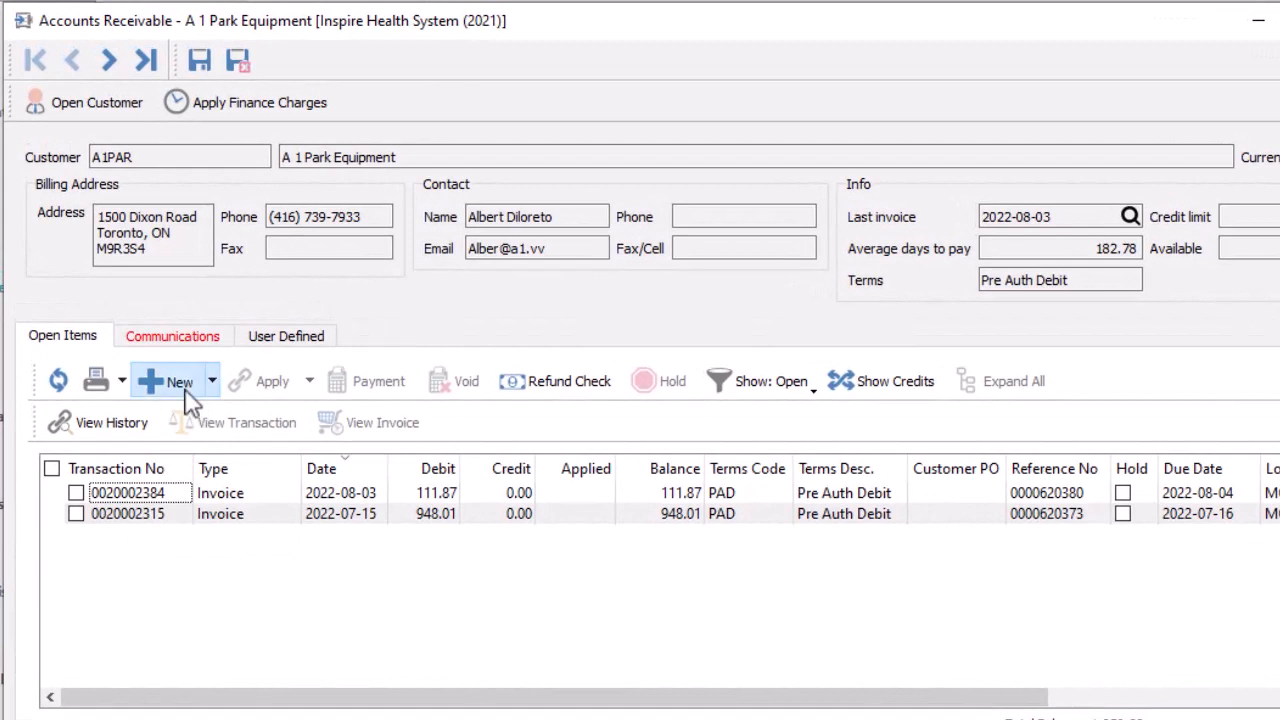
left_click(178, 384)
left_click(425, 272)
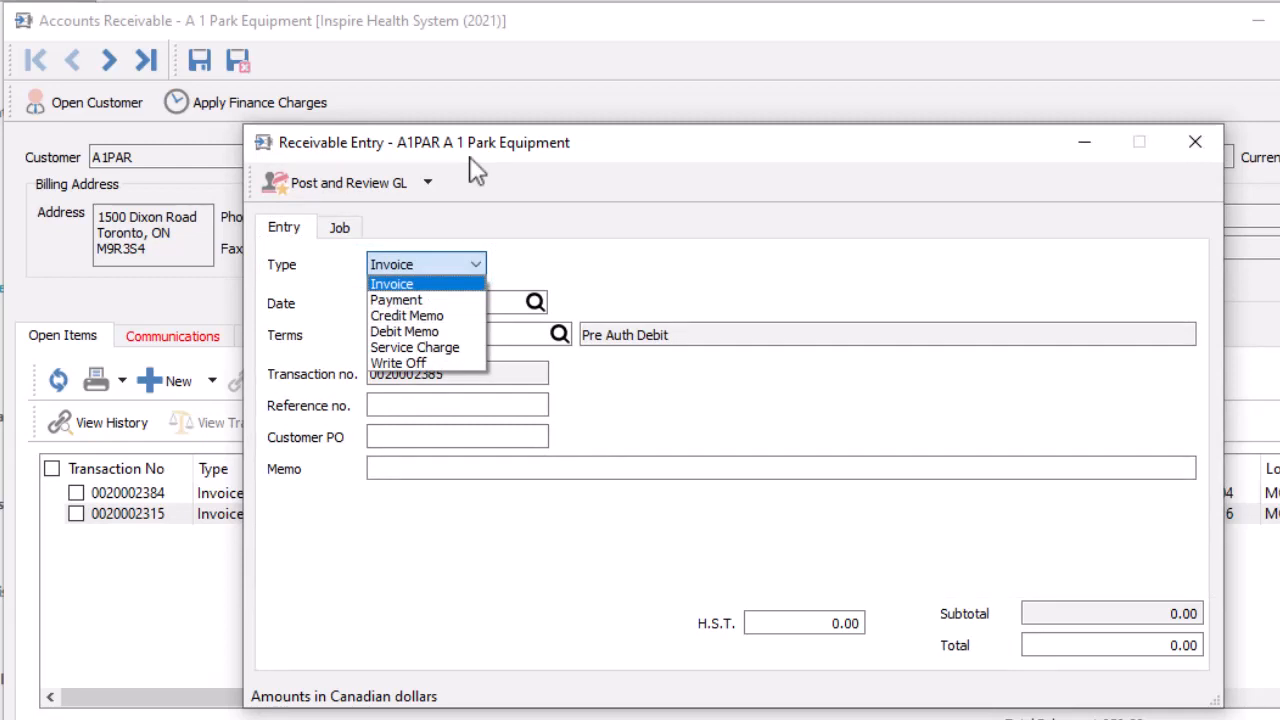
left_click(448, 284)
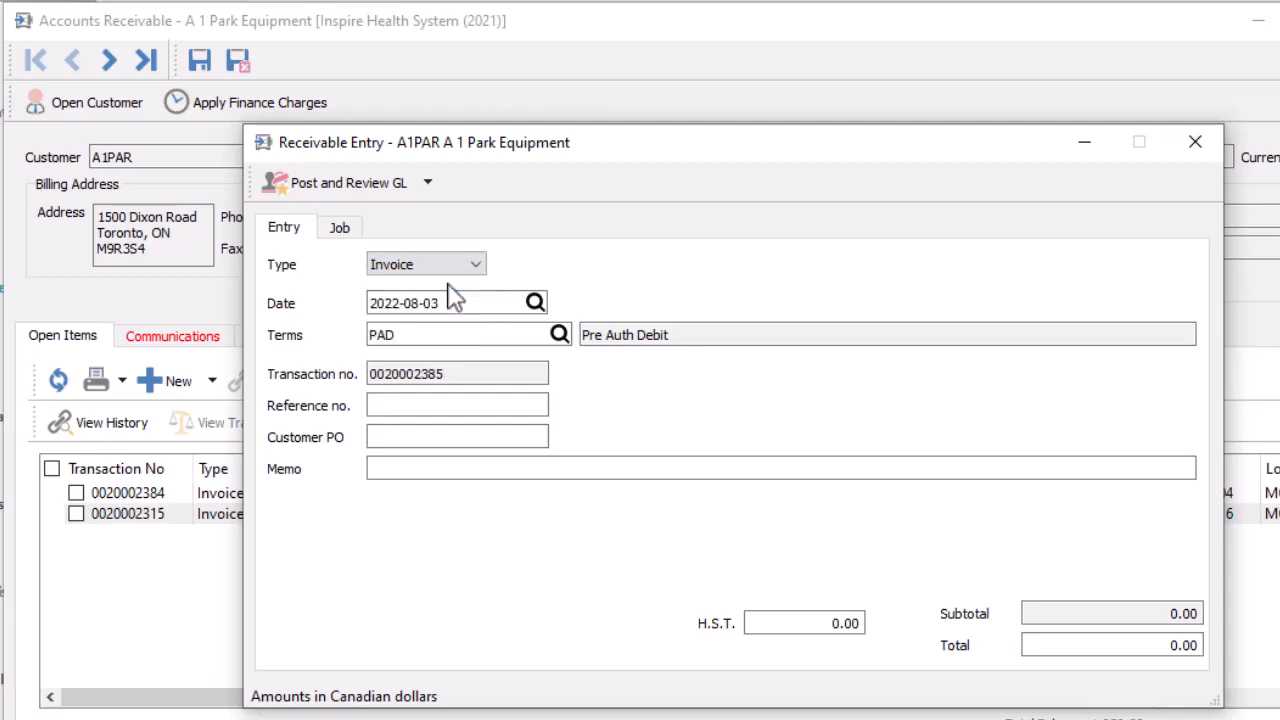
left_click(559, 336)
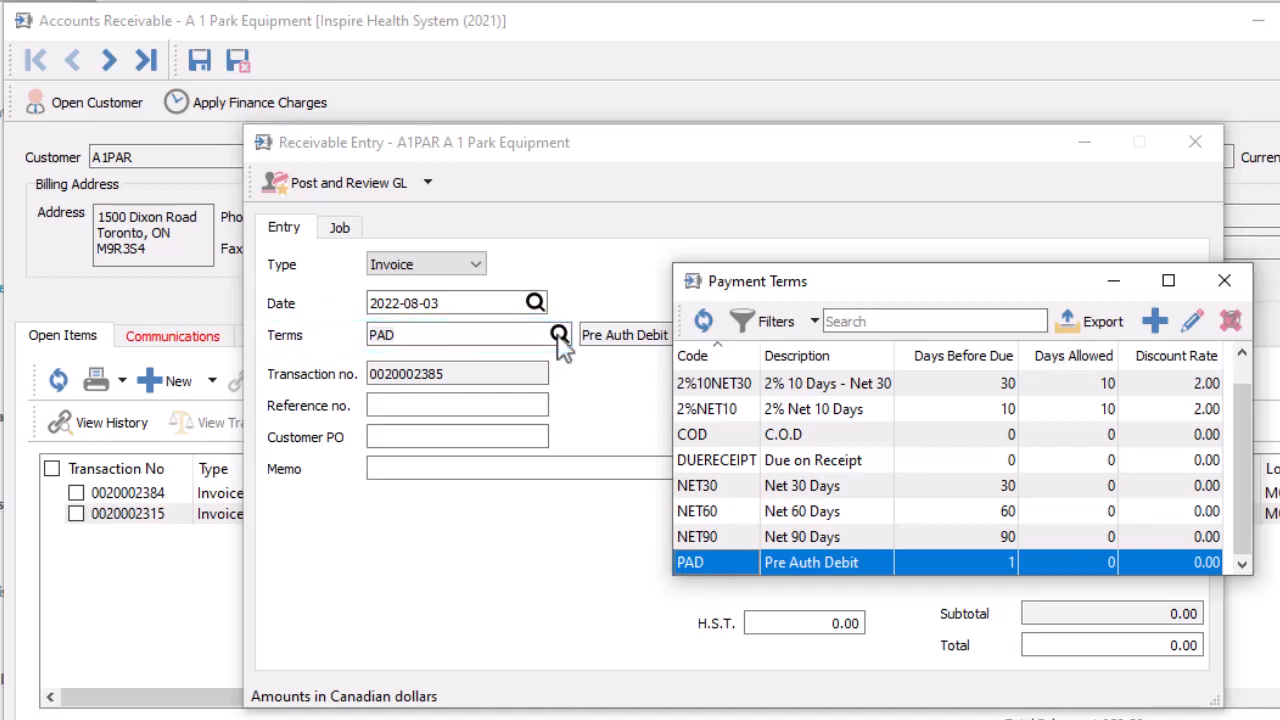
double_click(689, 386)
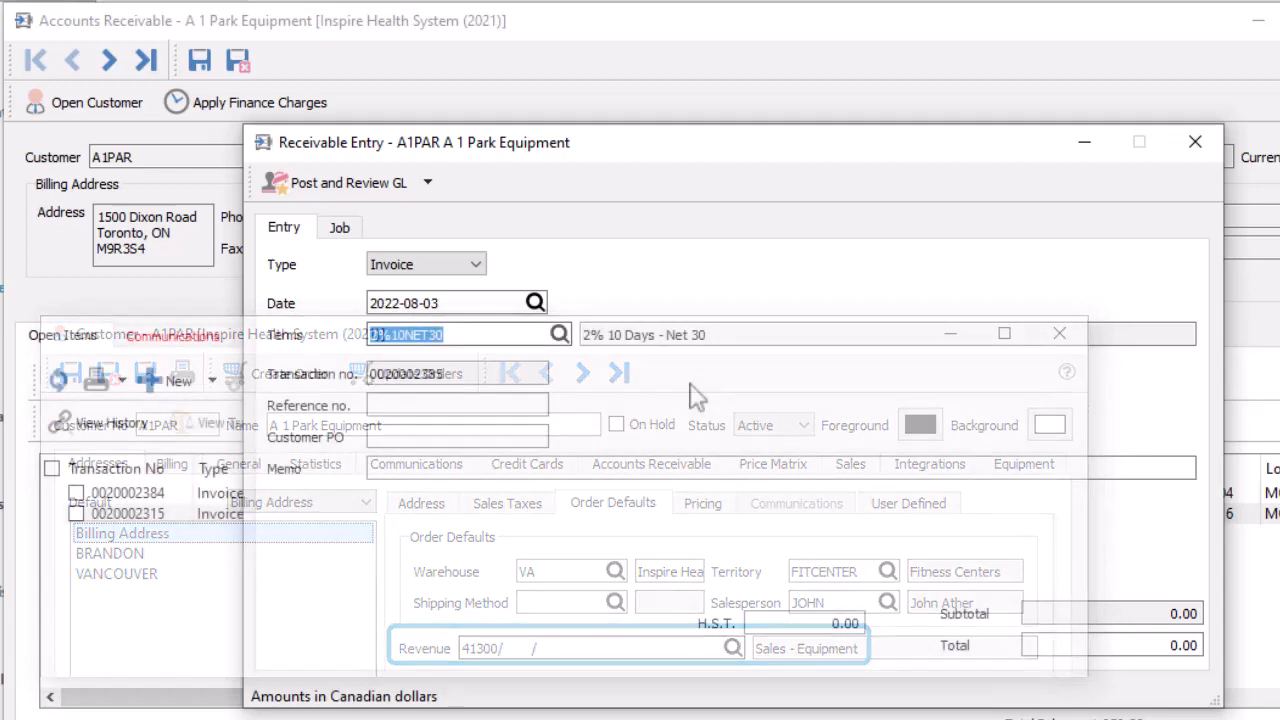
- Set the invoice total to 113.00 and post the invoice with a GL review
left_click(556, 467)
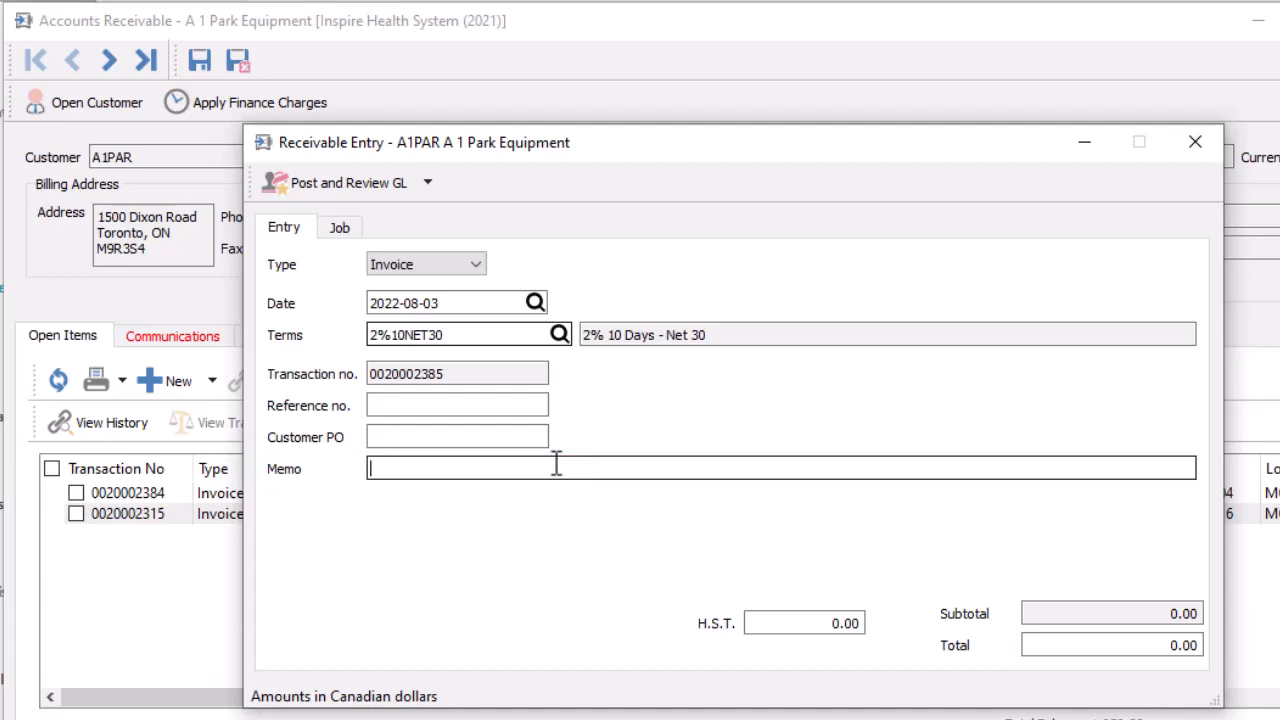
left_click(1033, 644)
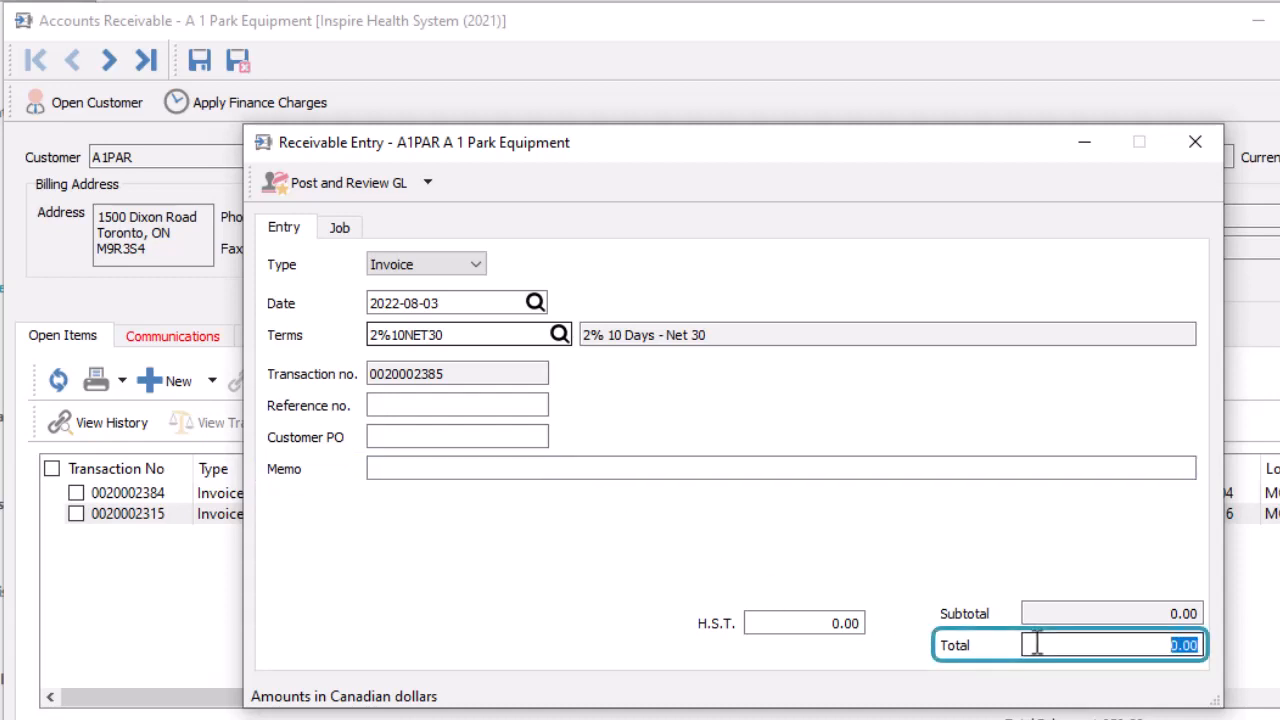
type("113")
key("Tab")
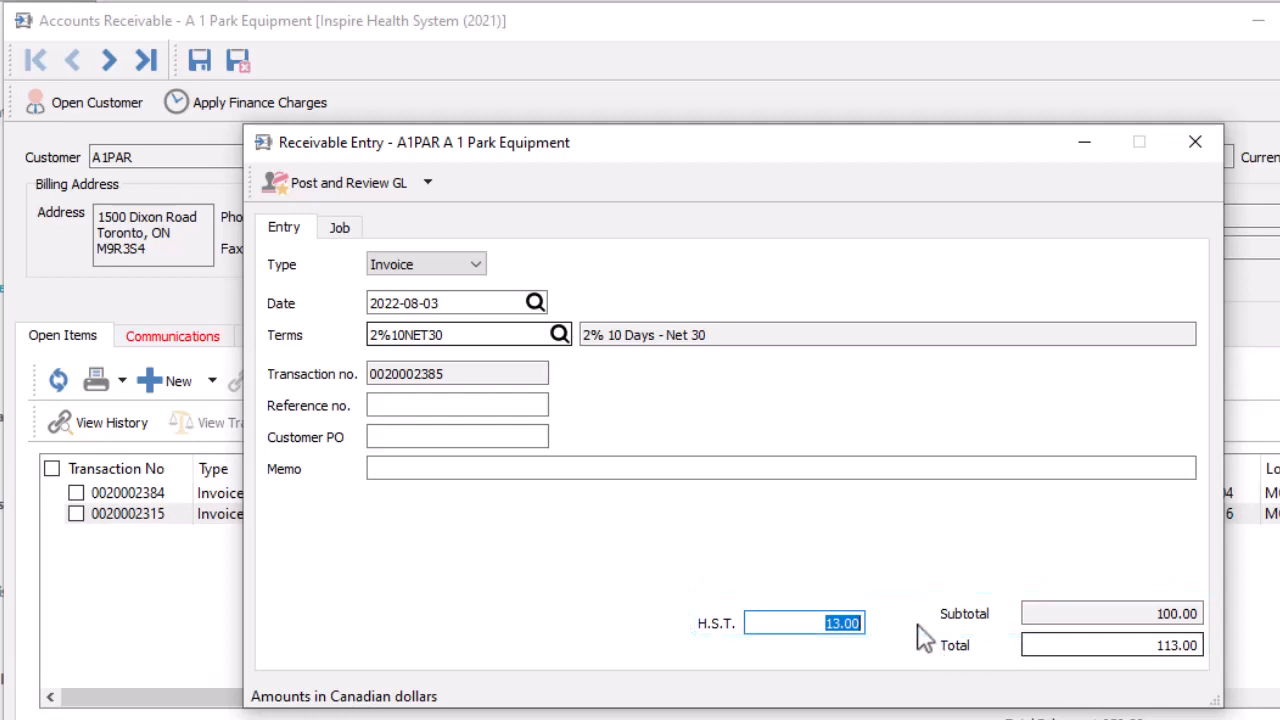
left_click(795, 622)
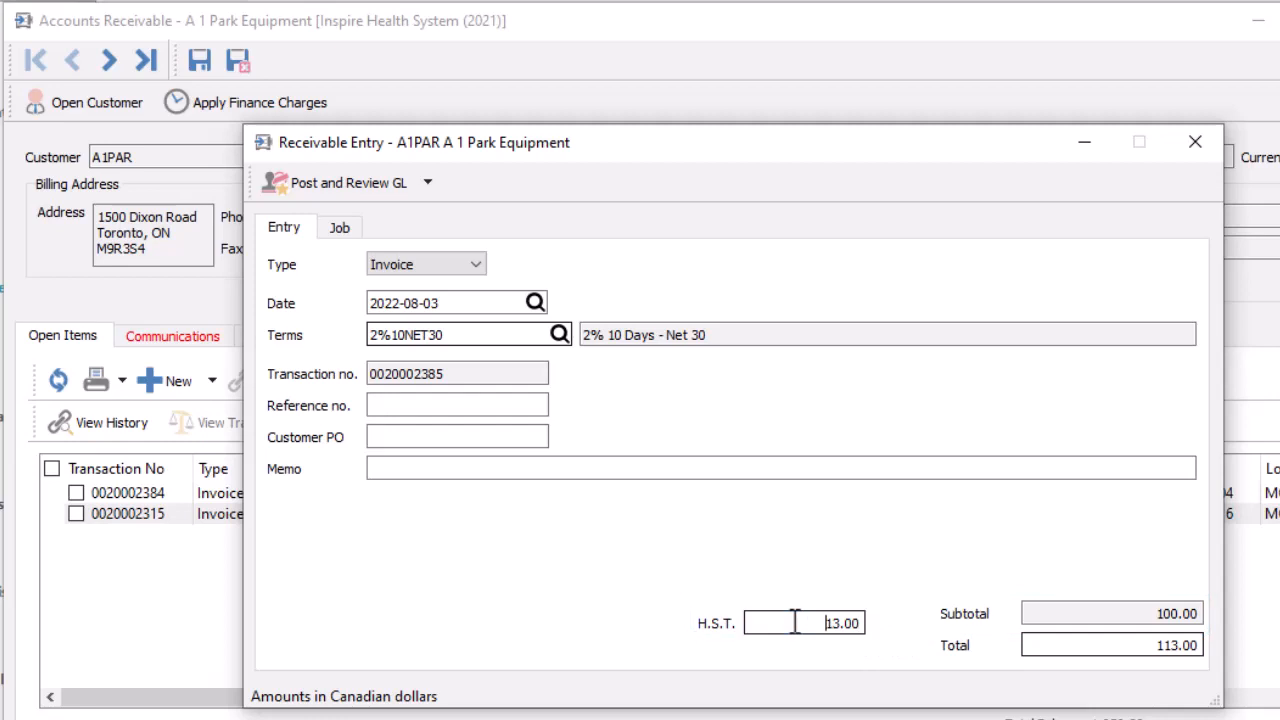
left_click(428, 185)
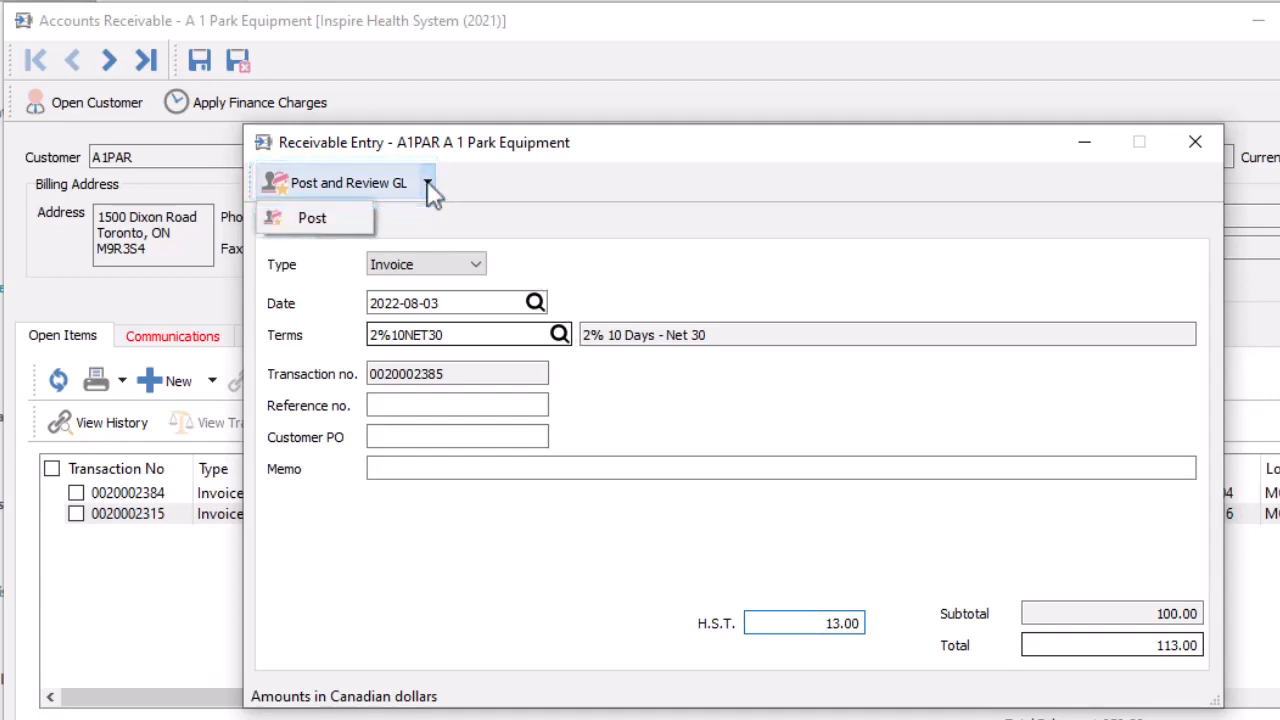
left_click(345, 191)
left_click(345, 191)
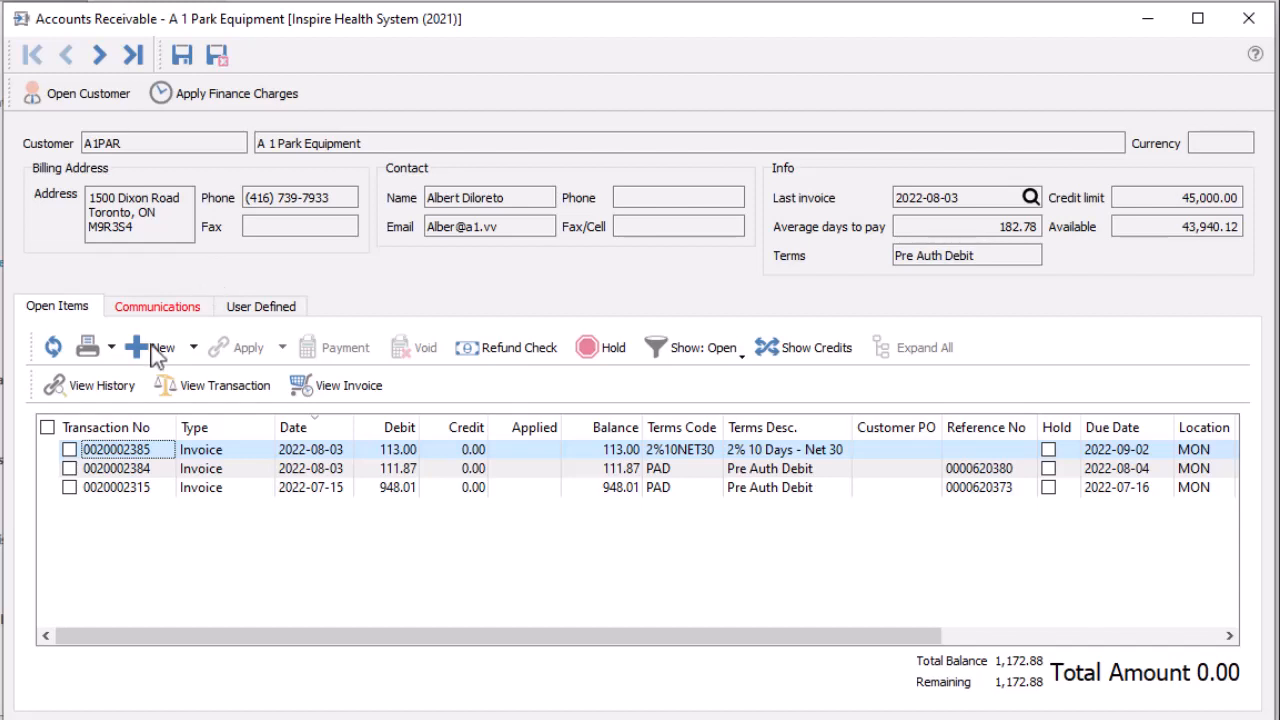
- Select the 113.00 and 948.01 invoices and create a payment entry for them
left_click(69, 450)
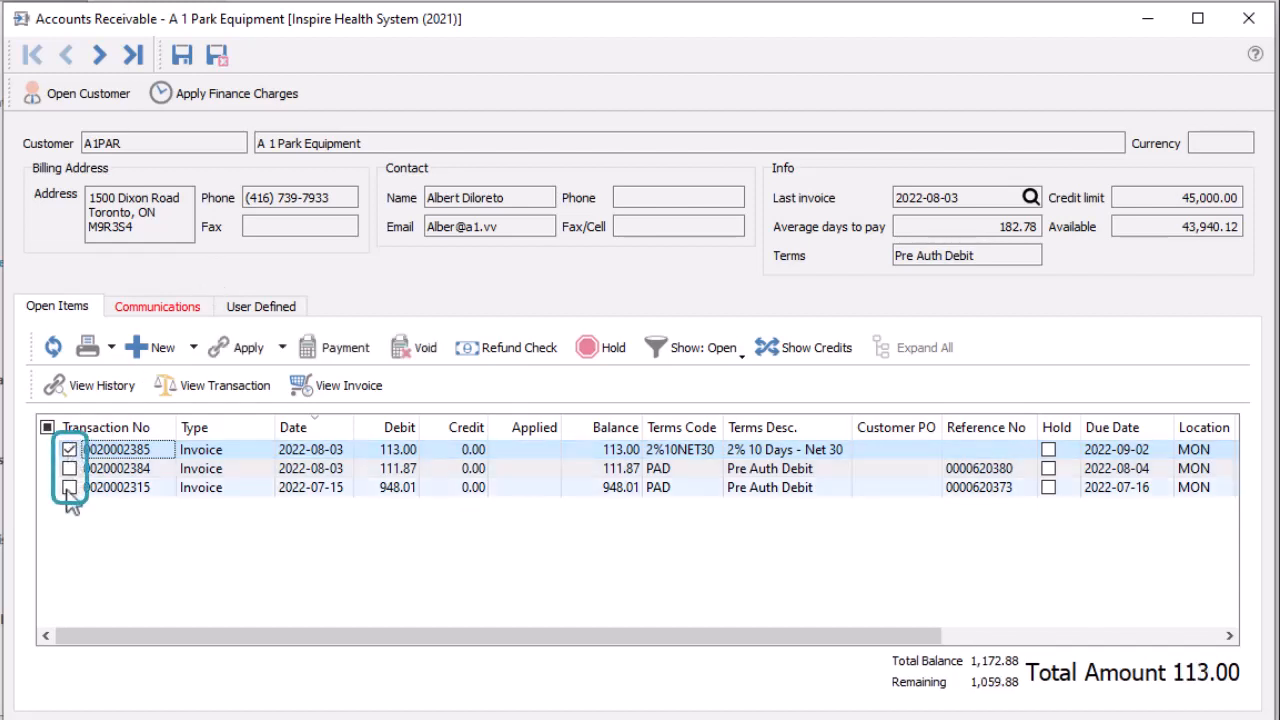
left_click(69, 487)
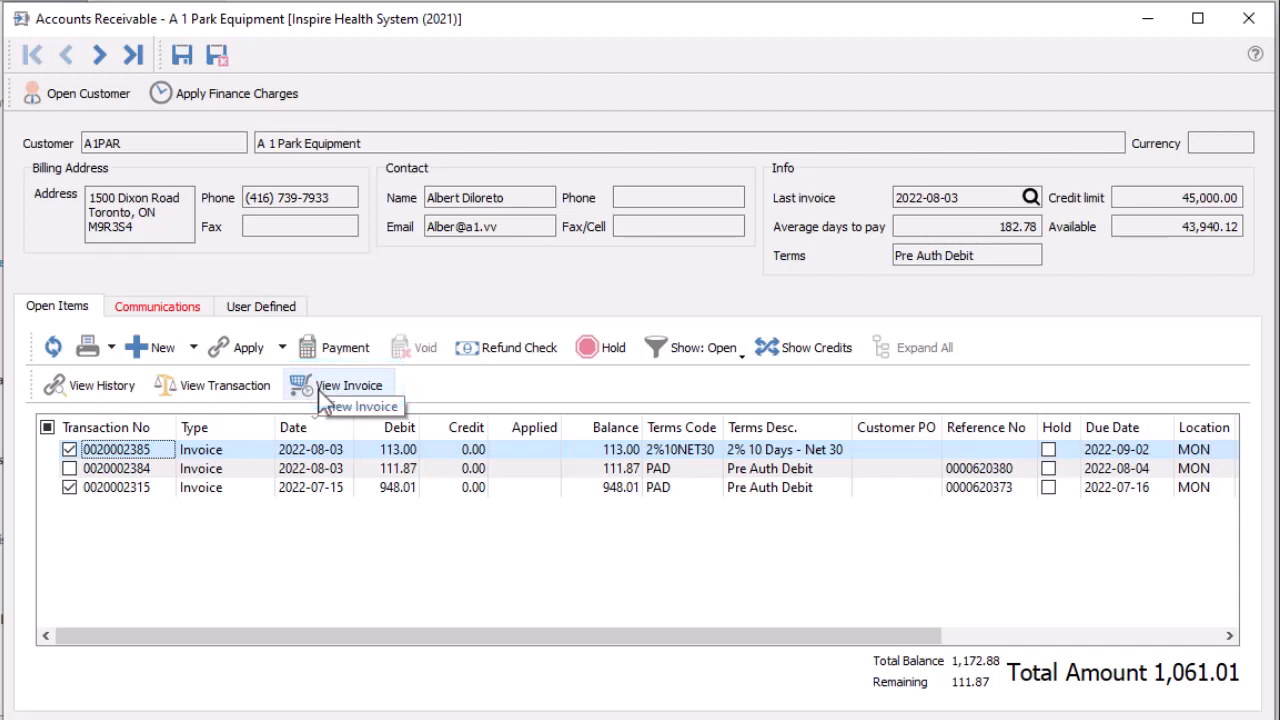
left_click(338, 355)
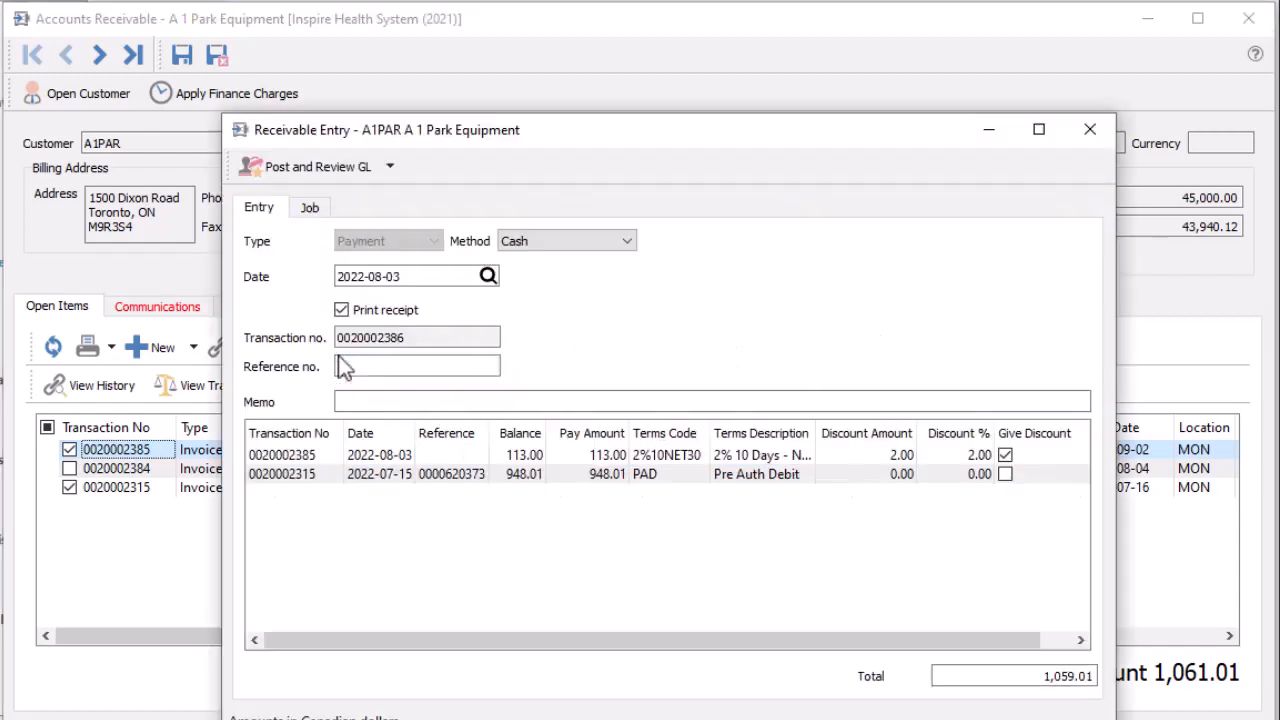
- Set the payment's reference number to 1234 and its method to Pre-Authorized Debit
type("12")
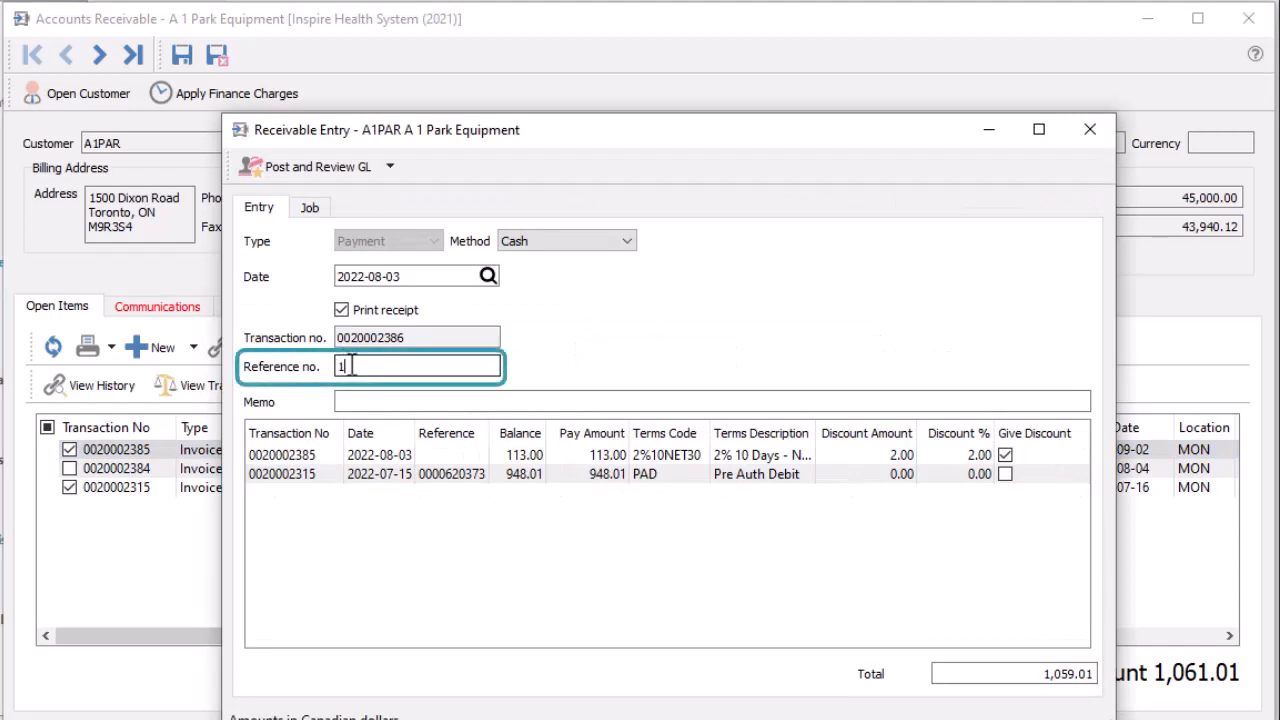
type("34")
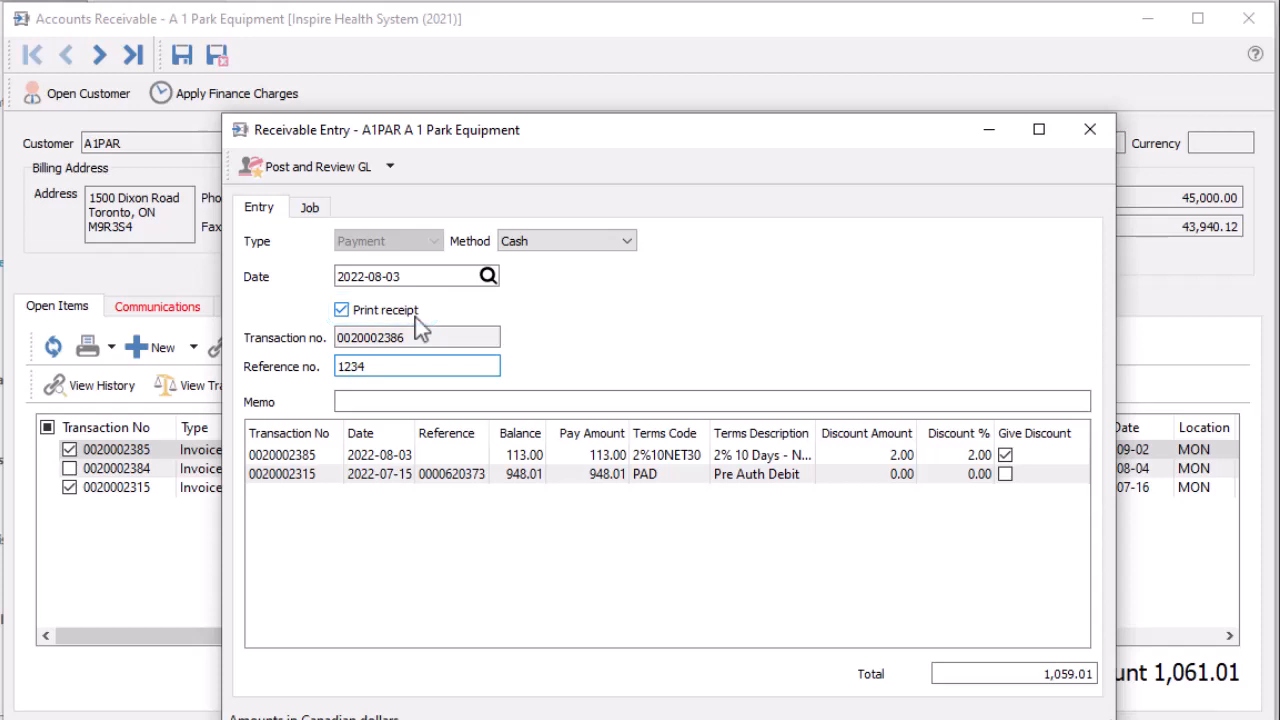
left_click(553, 248)
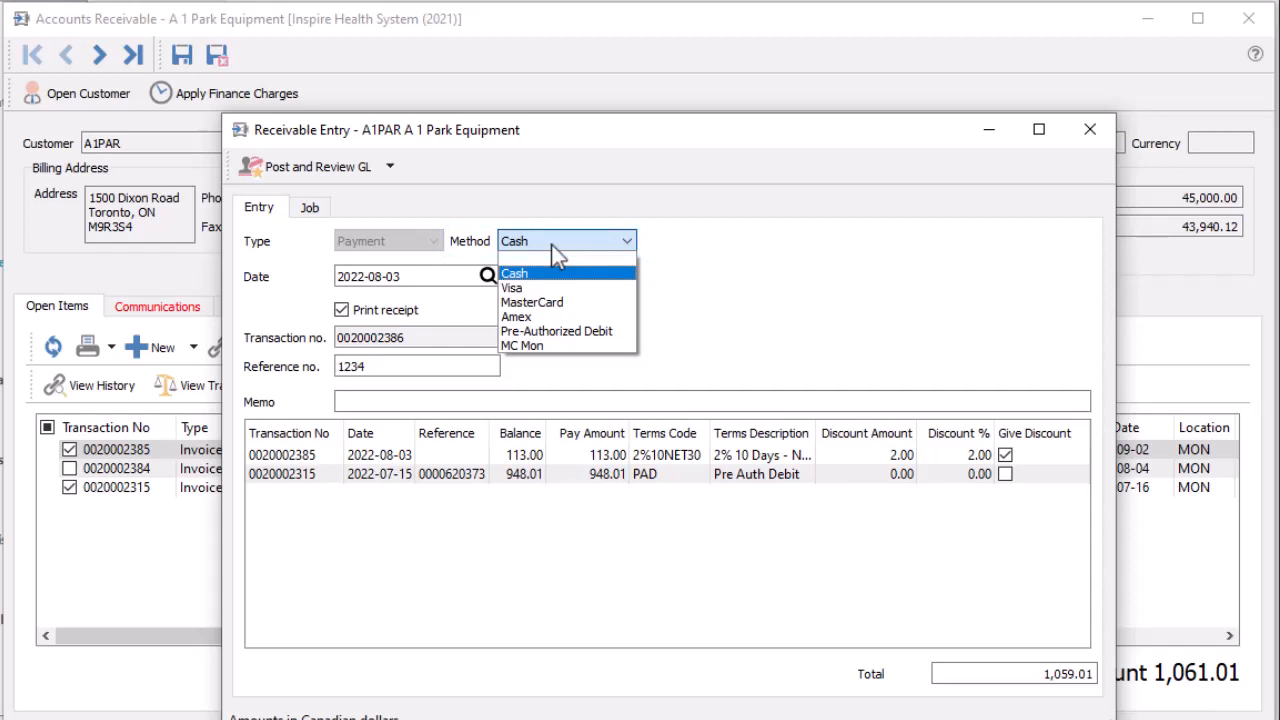
left_click(547, 331)
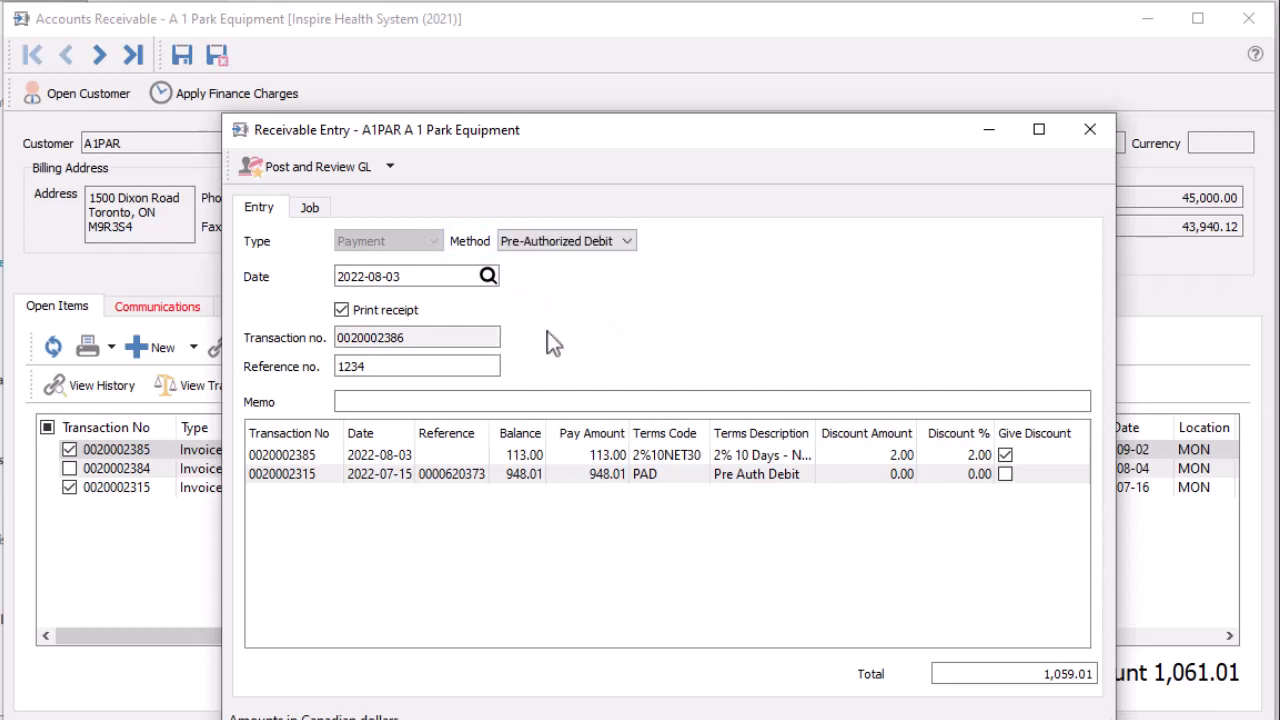
- Set the pay amount of the 948.01 invoice to 500.00 and toggle the 113.00 invoice's discount off and back on
left_click(591, 480)
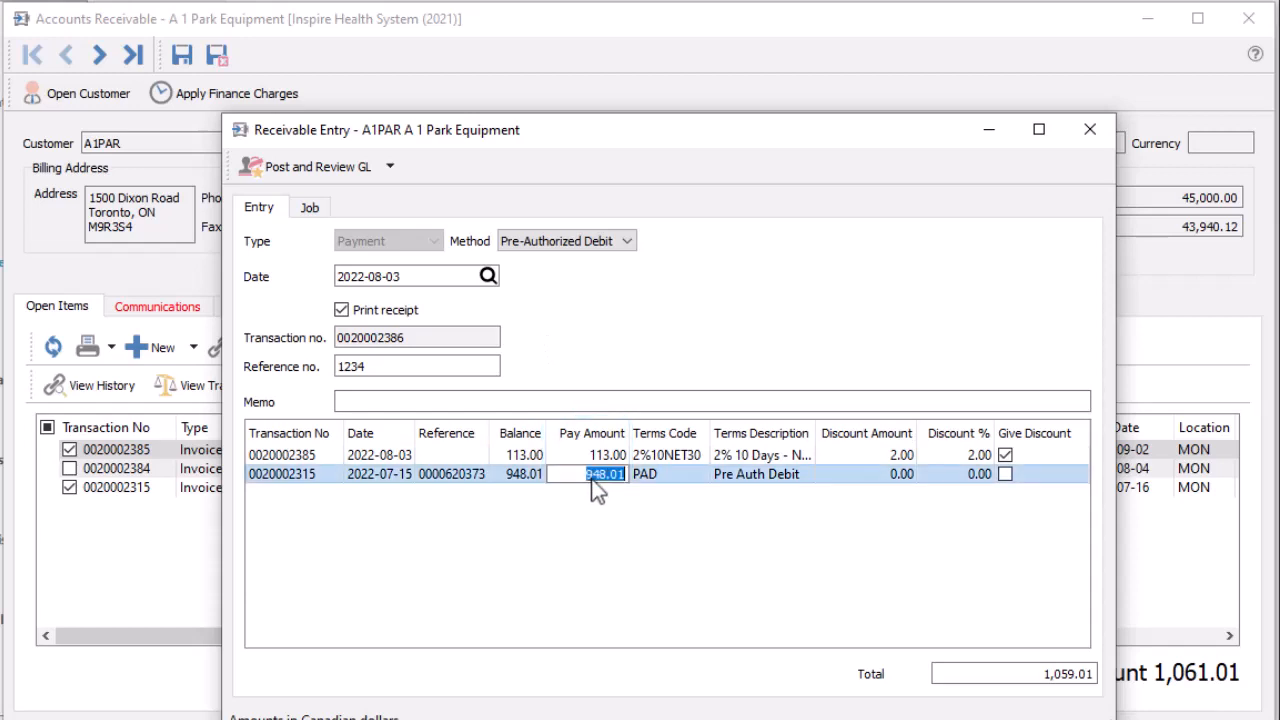
type("500")
key("Tab")
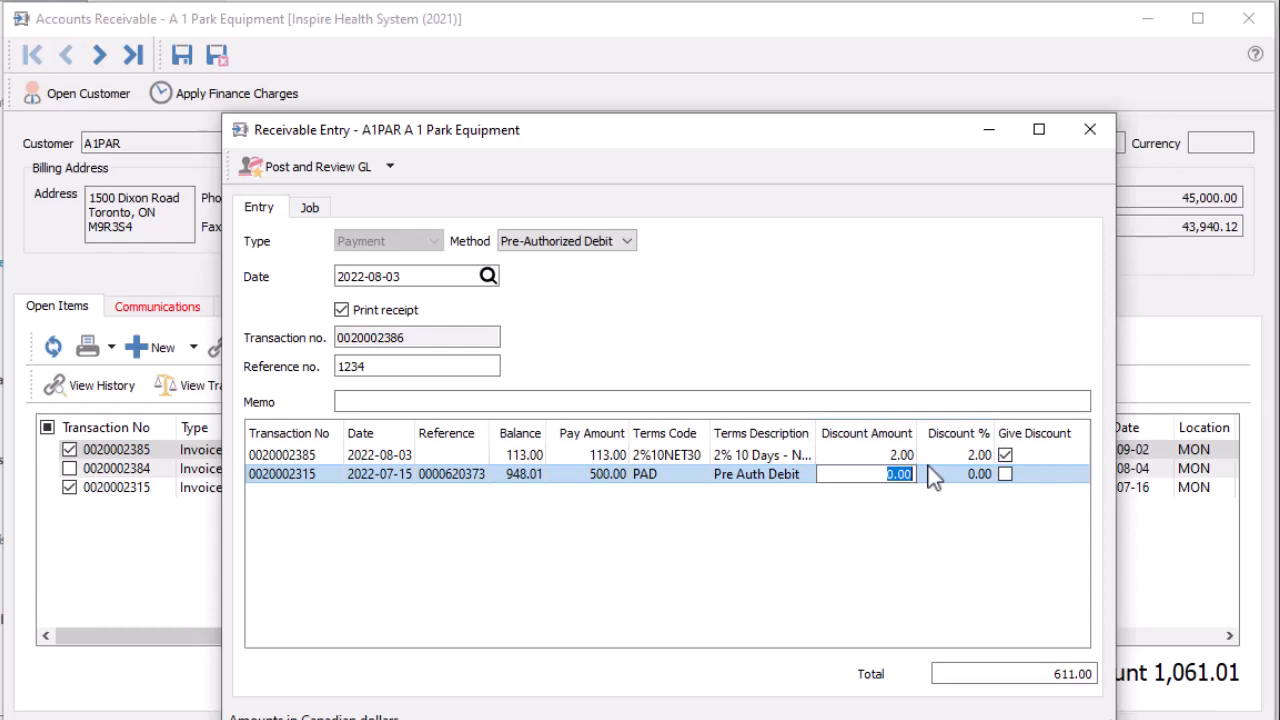
left_click(1009, 459)
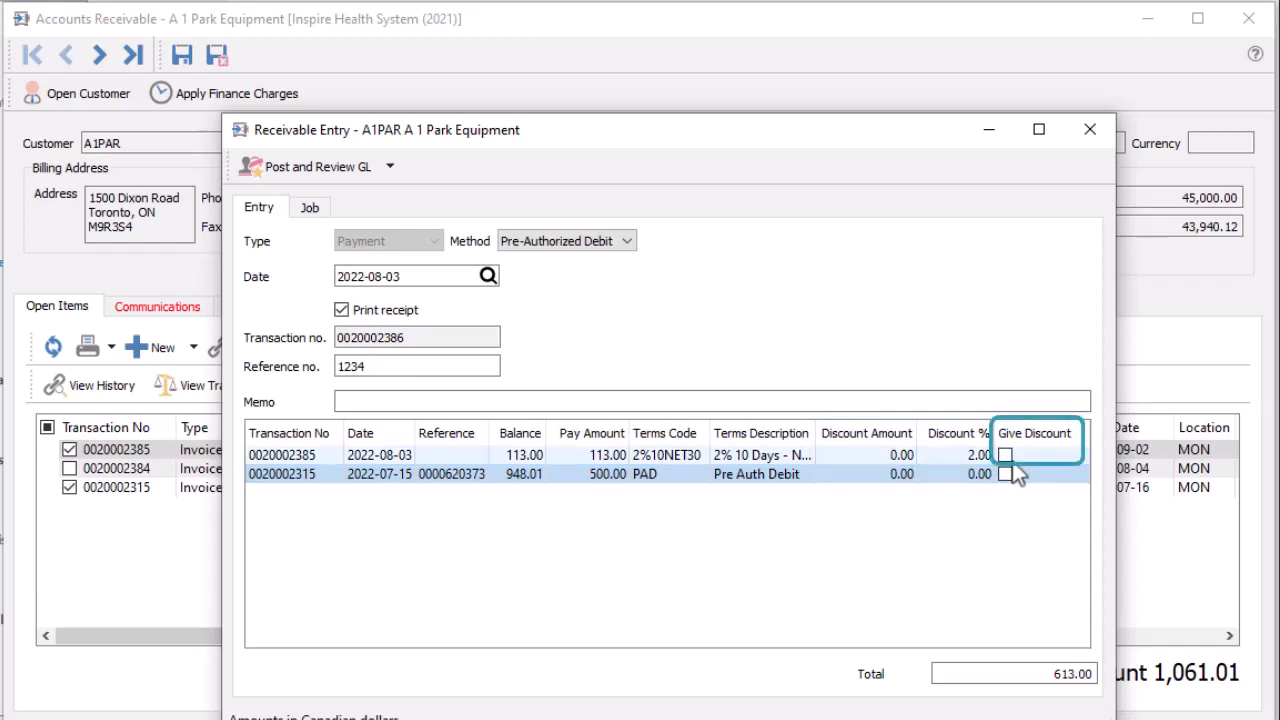
left_click(1012, 461)
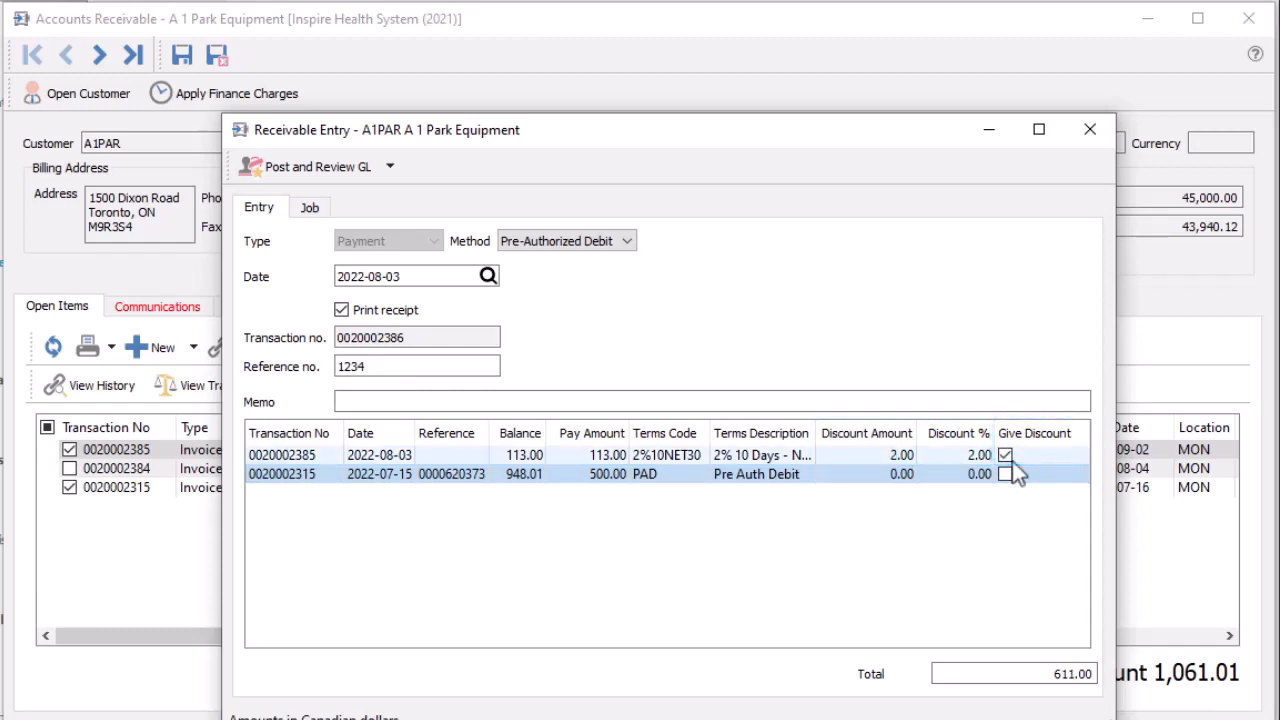
- View the payment's job allocation, post the payment with its GL transaction accepted, and cancel the receipt output
left_click(312, 212)
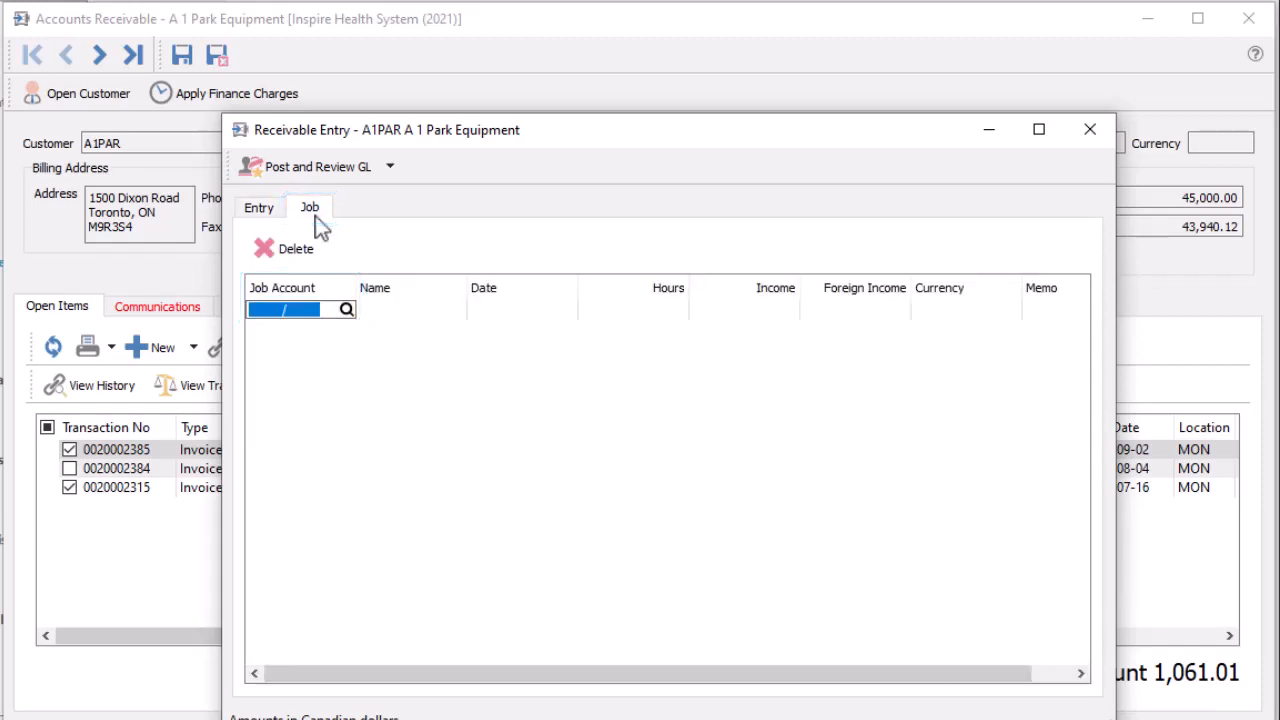
left_click(311, 176)
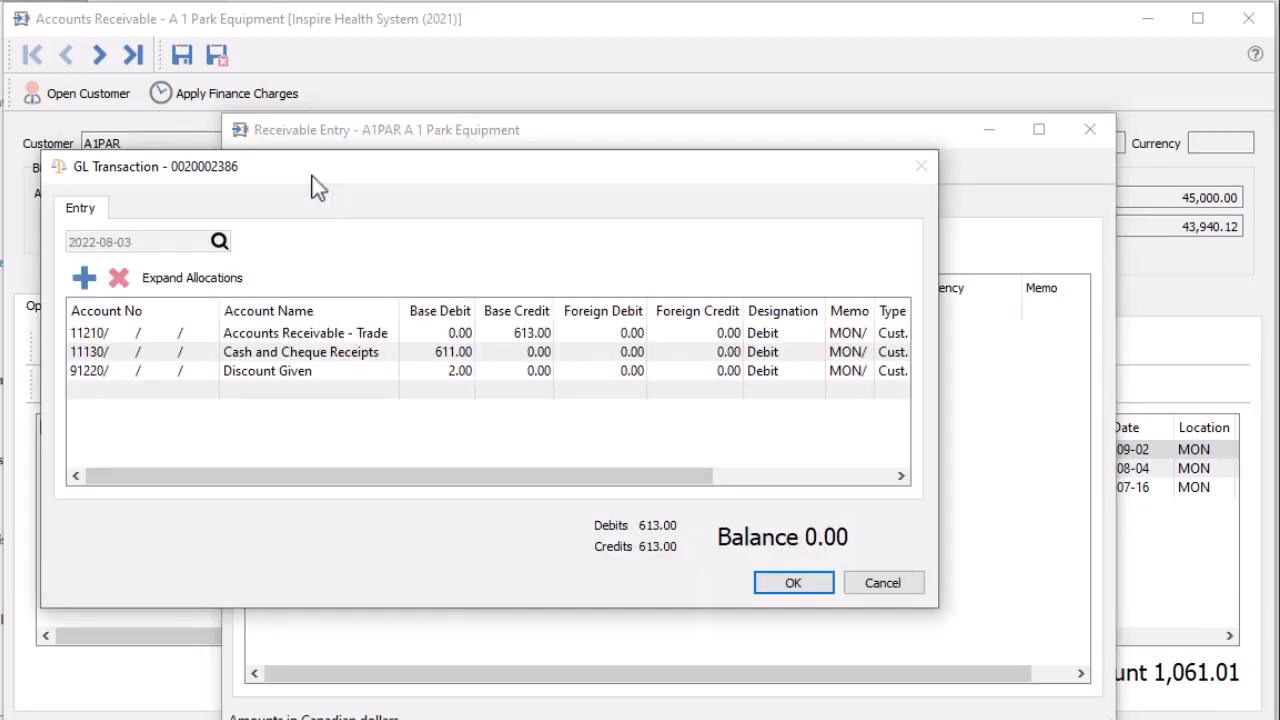
left_click(784, 582)
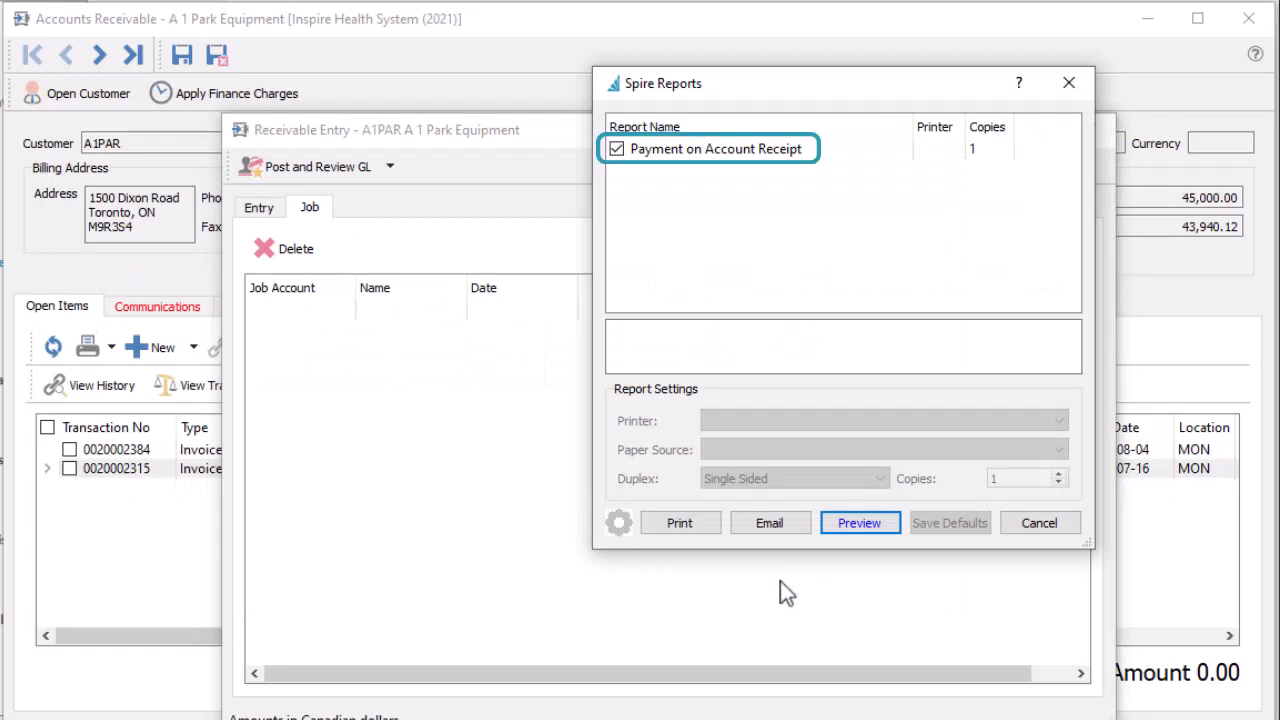
left_click(1015, 532)
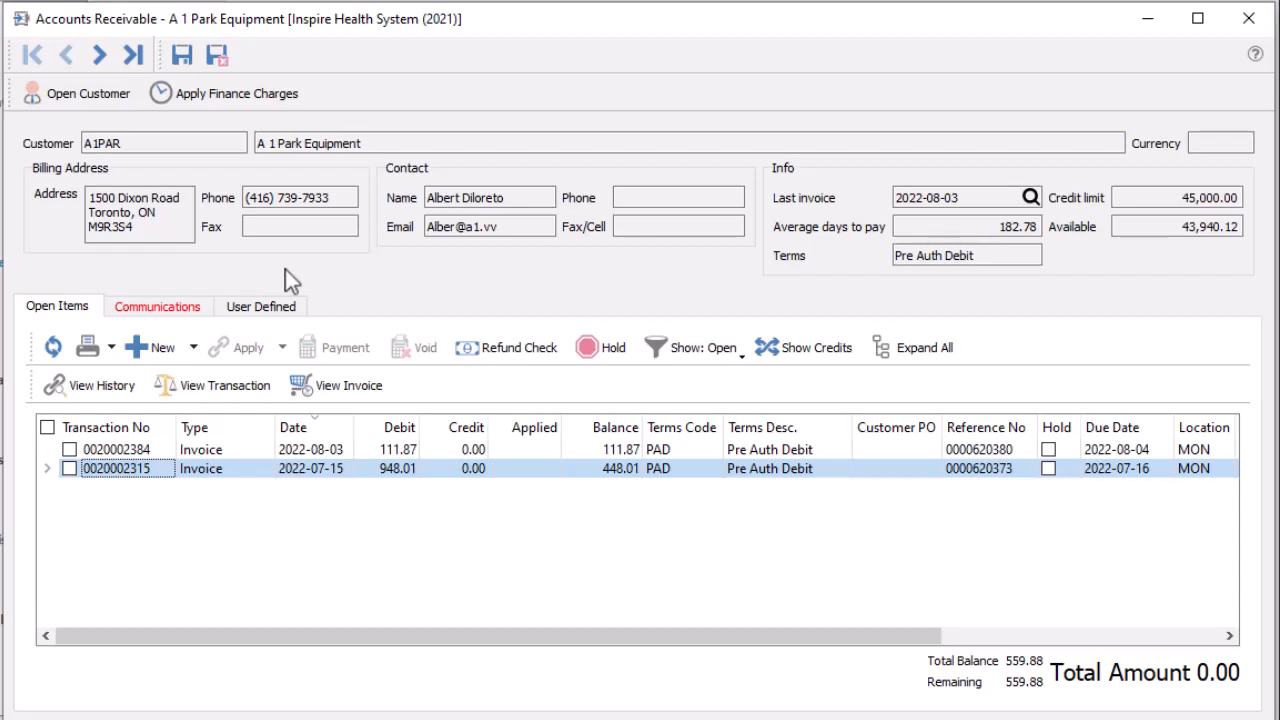
- Create and post a payment of 111.87 for A 1 Park Equipment with reference number 1479
left_click(194, 348)
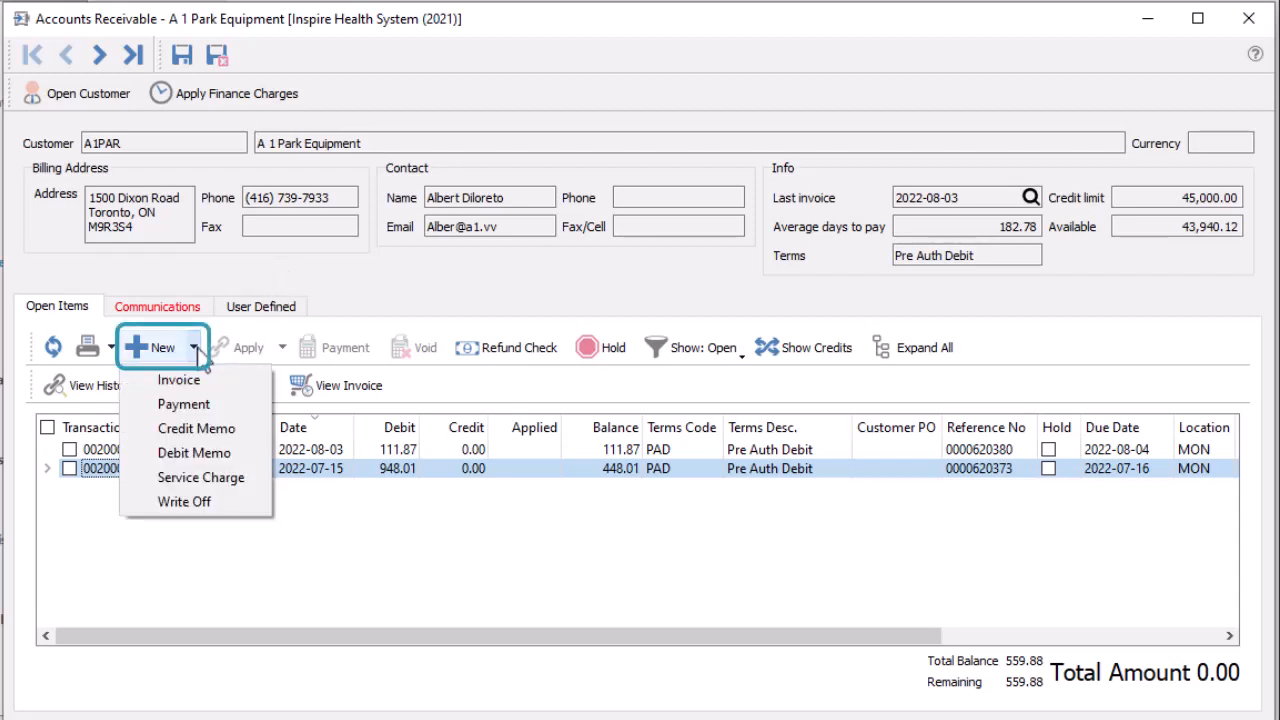
left_click(213, 403)
left_click(964, 591)
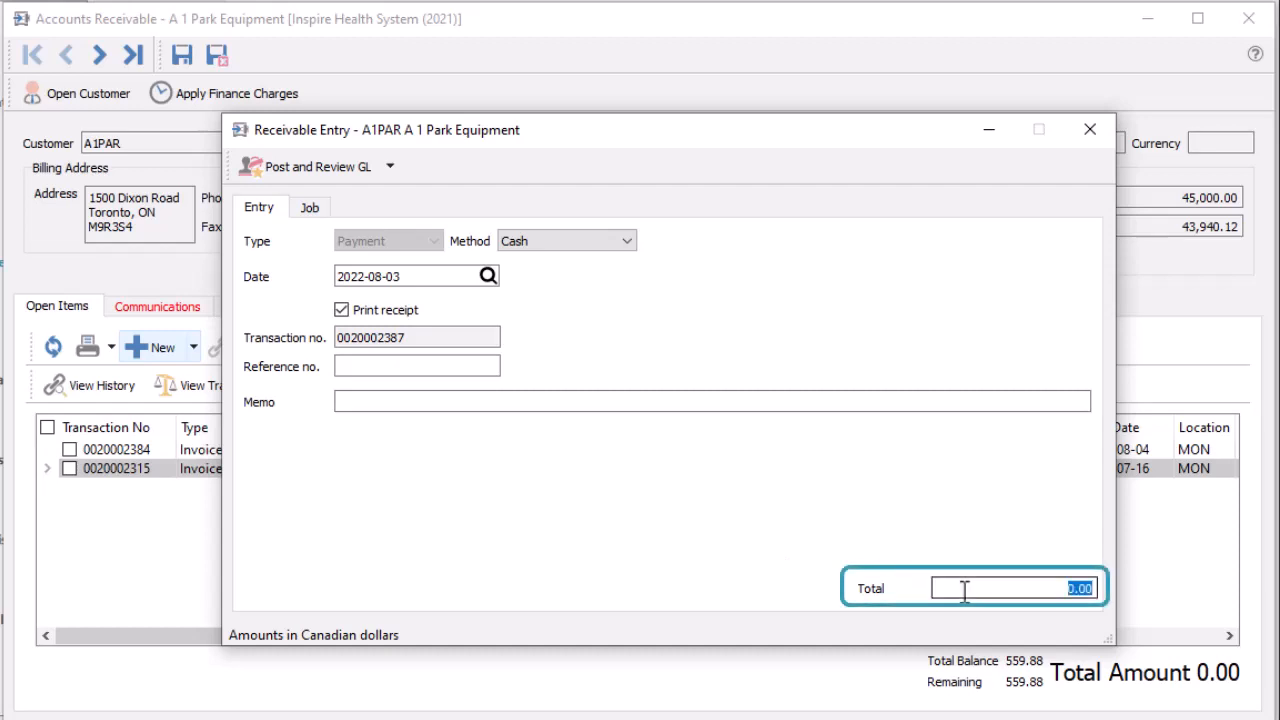
type("111.87")
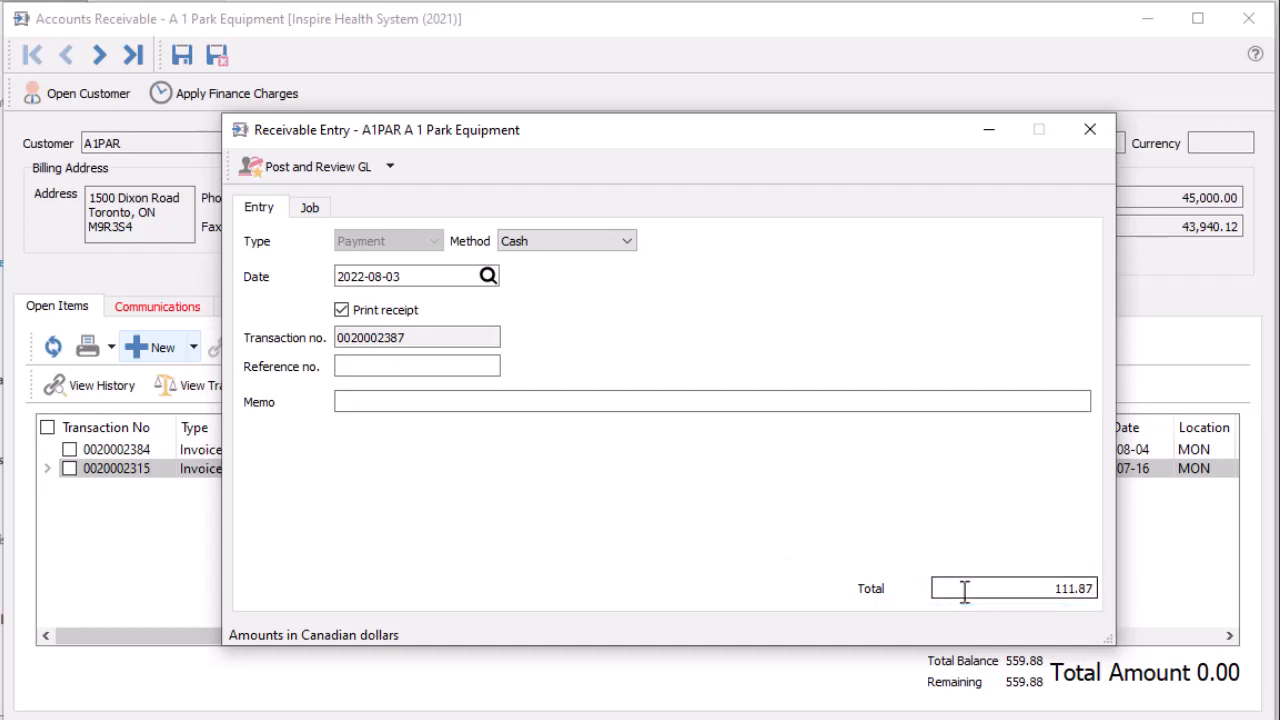
left_click(343, 170)
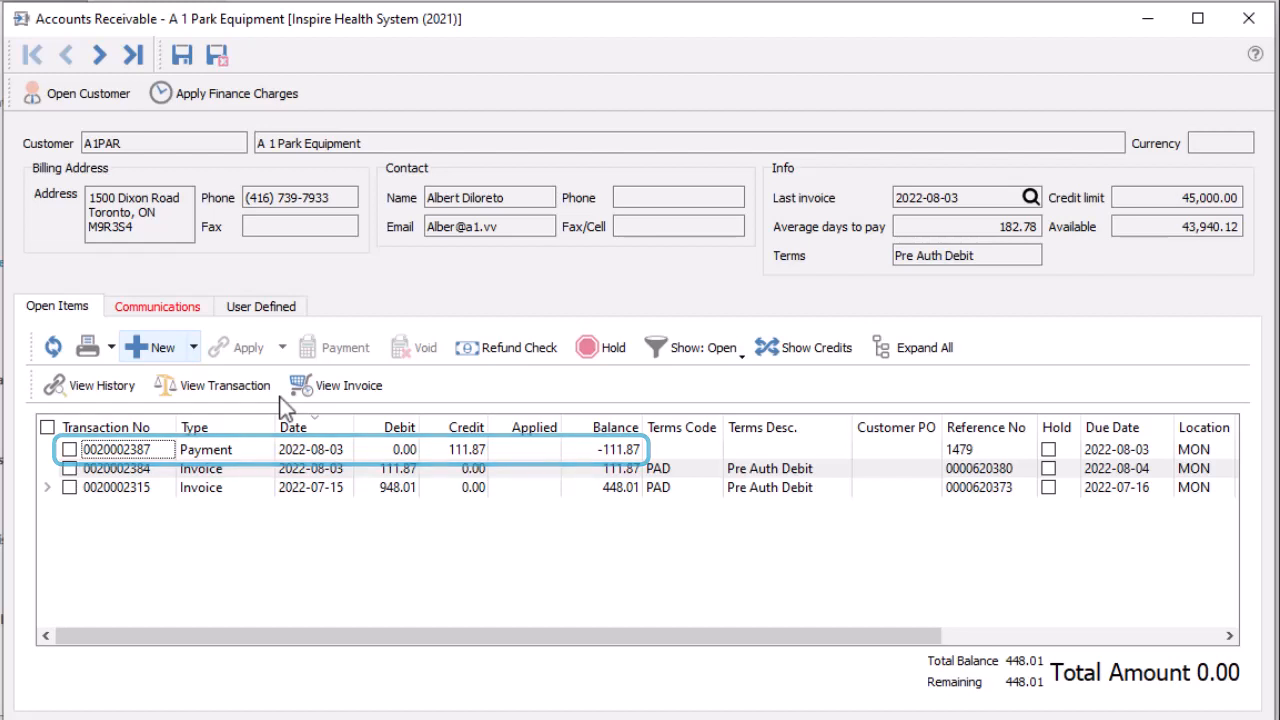
- Apply the unapplied 111.87 payment to the matching 111.87 invoice
left_click(69, 450)
left_click(69, 469)
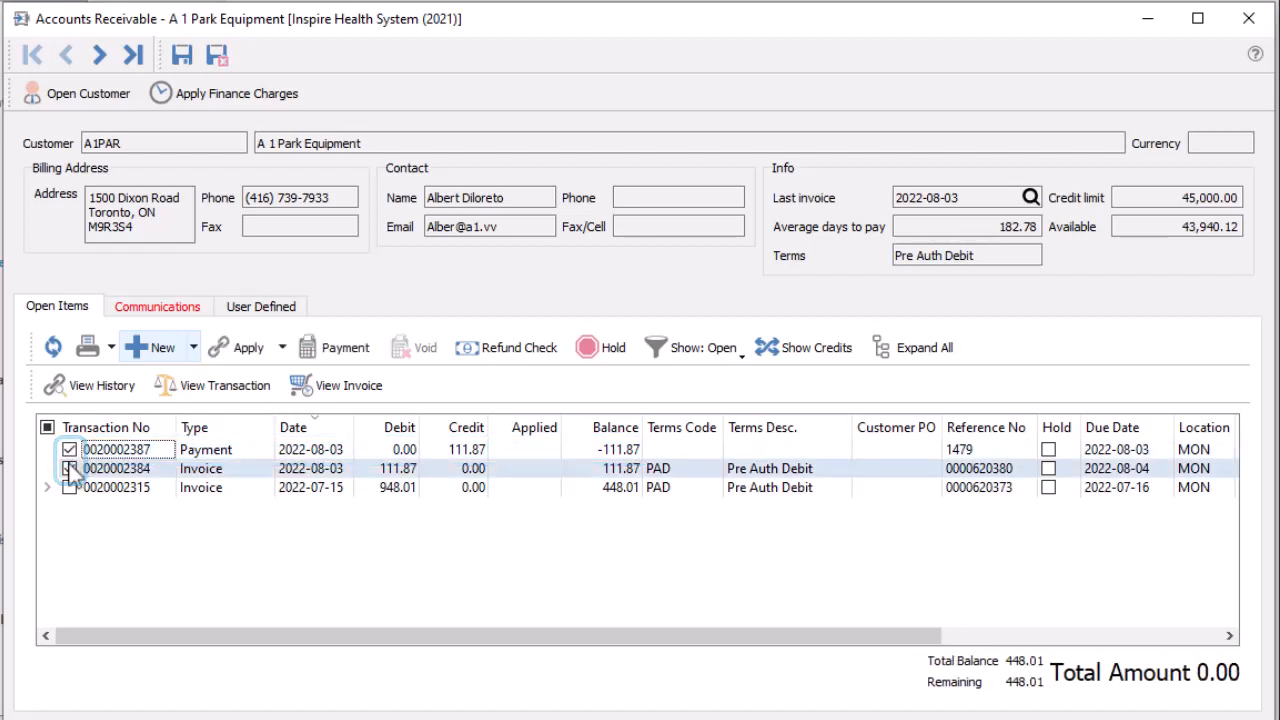
left_click(245, 350)
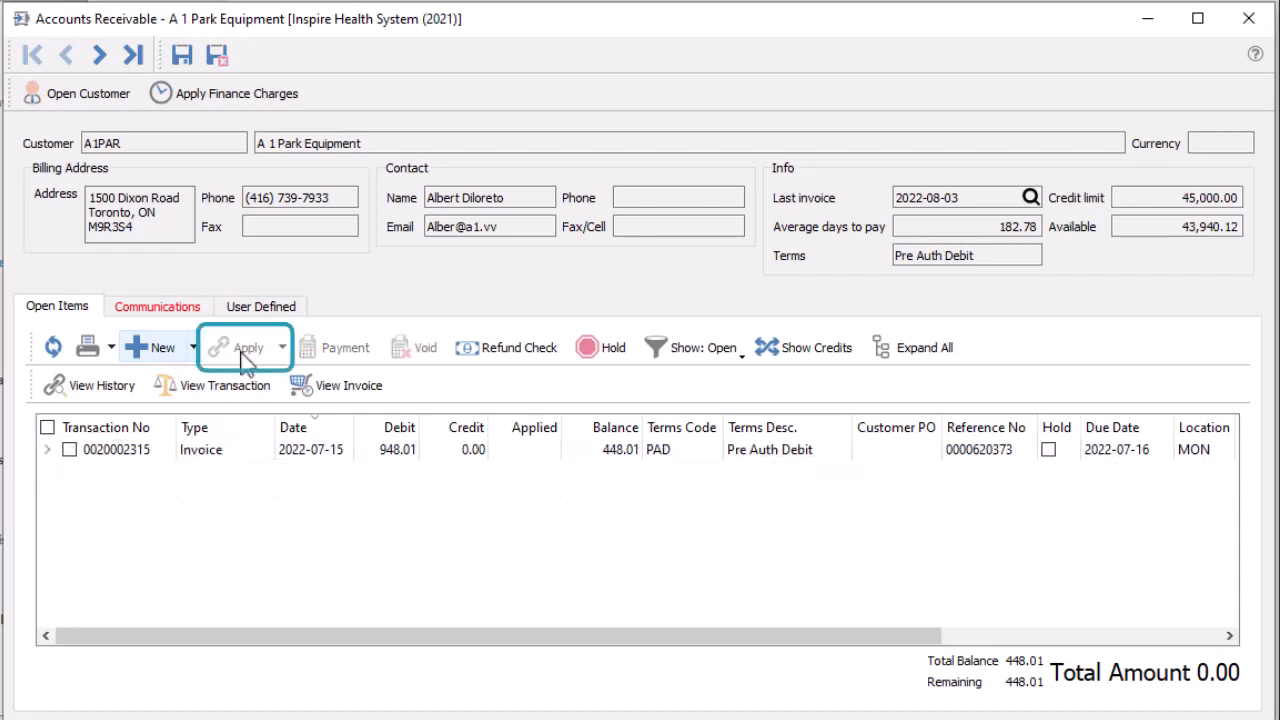
- Expand the 948.01 invoice to view its applied payment, select the invoice and open the apply options
left_click(48, 450)
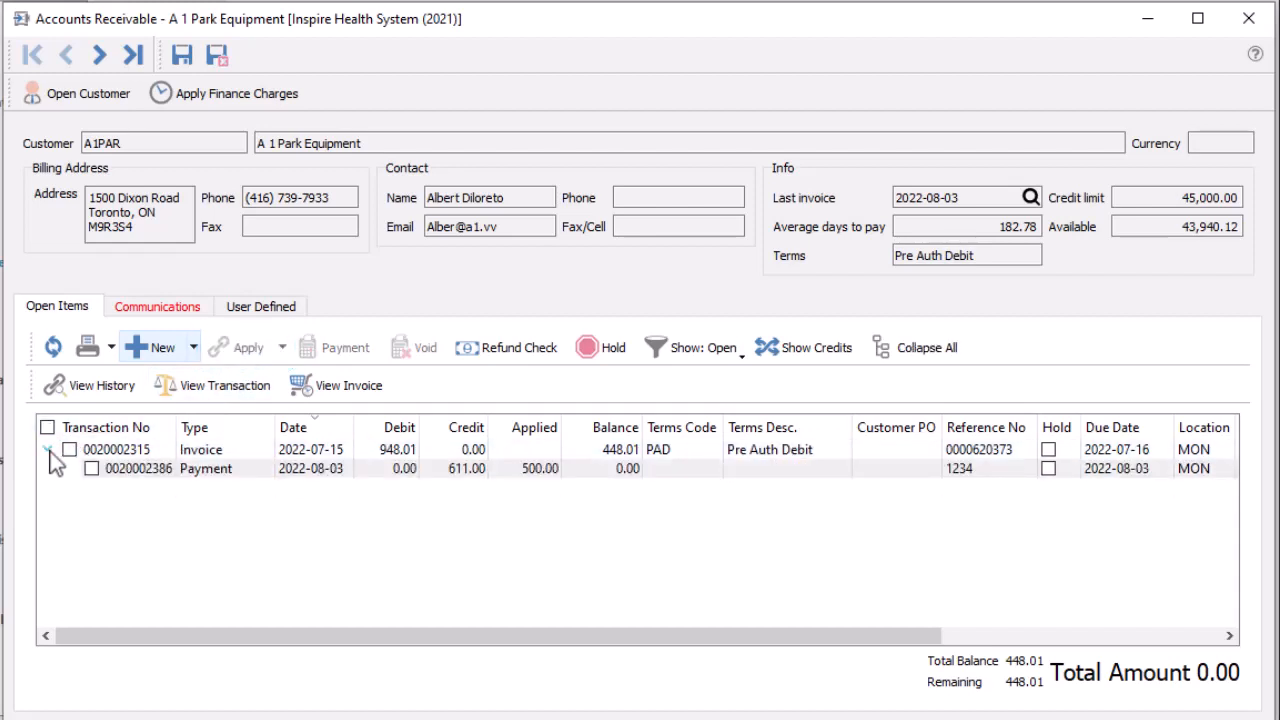
left_click(69, 450)
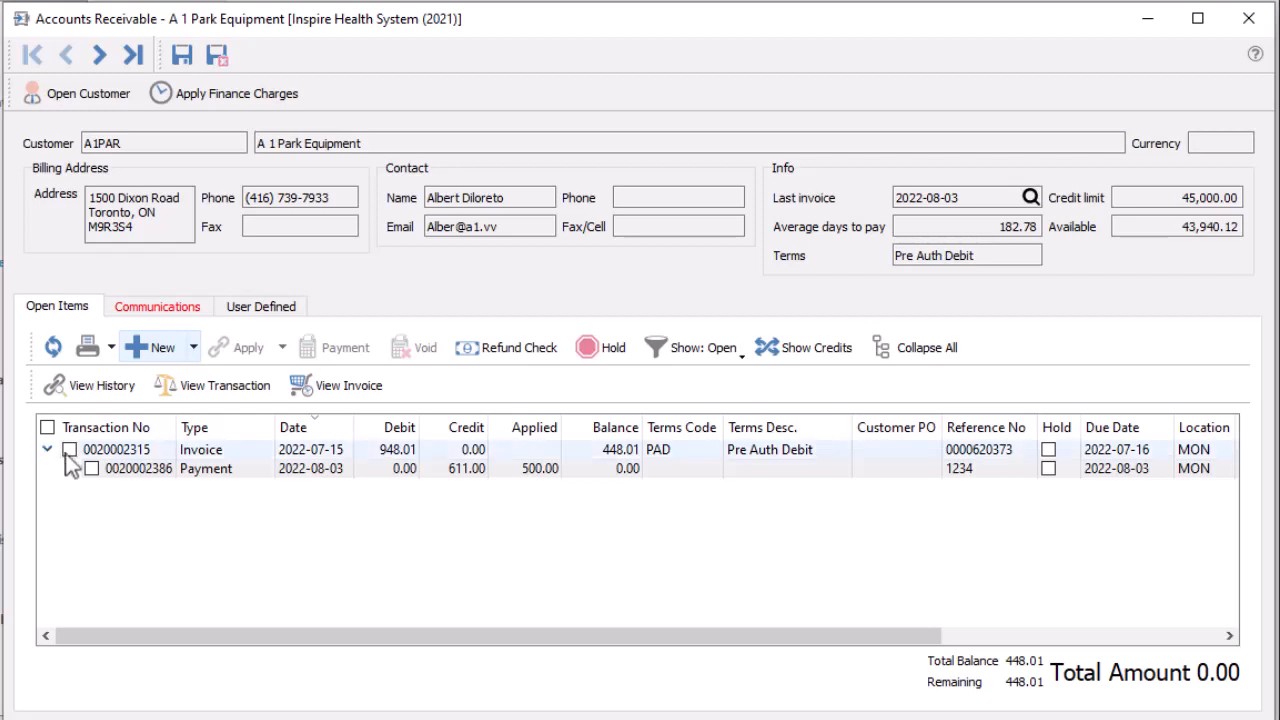
left_click(280, 350)
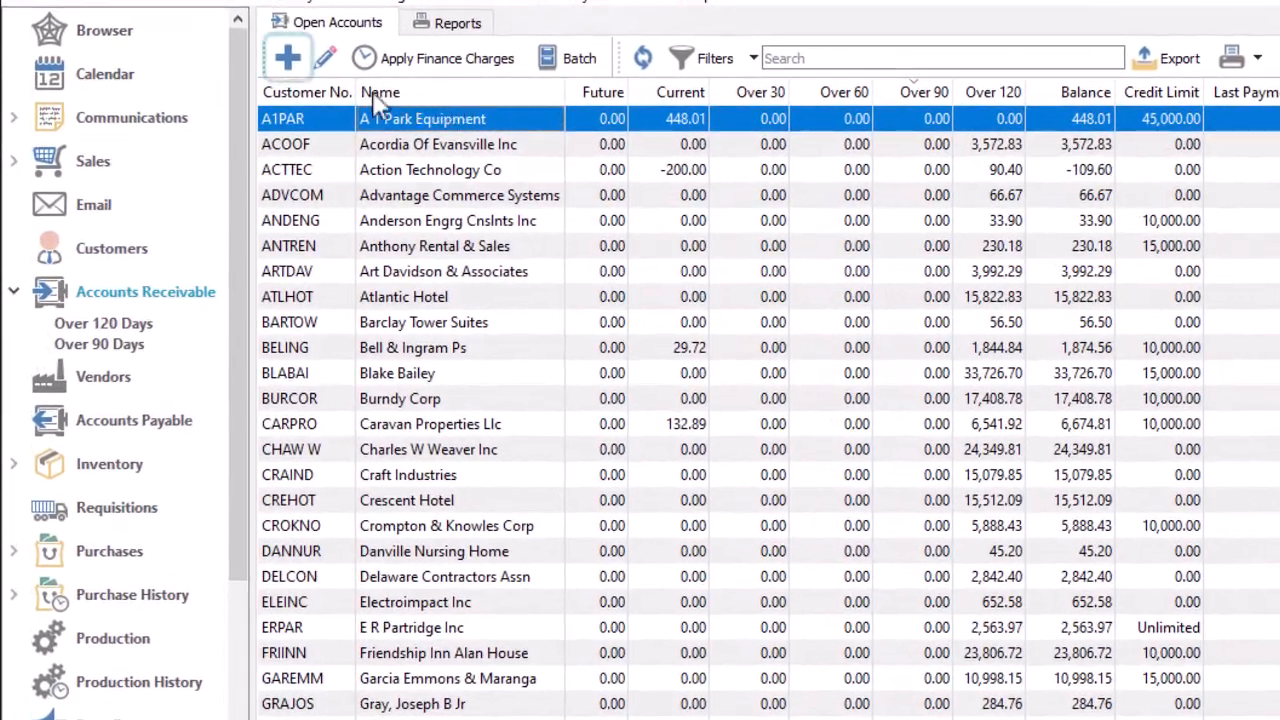
- Start a new receivable entry from the open accounts list for customer A 1 Park Equipment
left_click(289, 62)
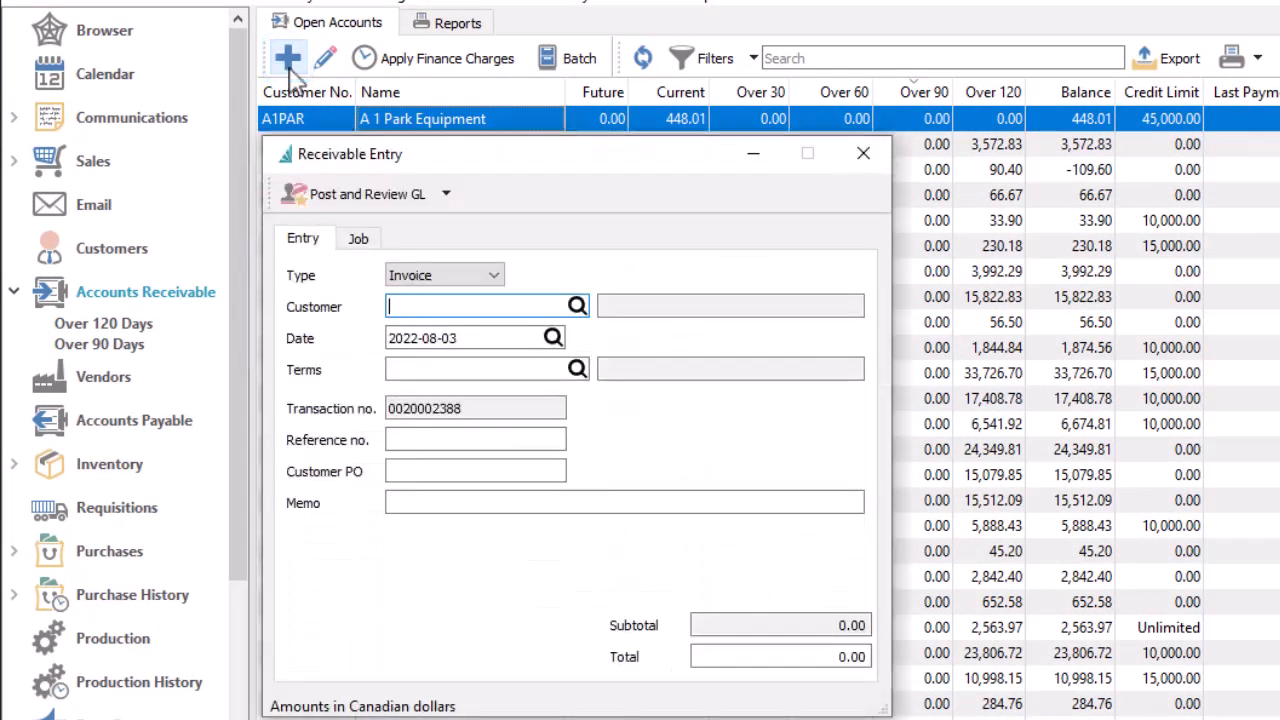
type("A1")
left_click(479, 328)
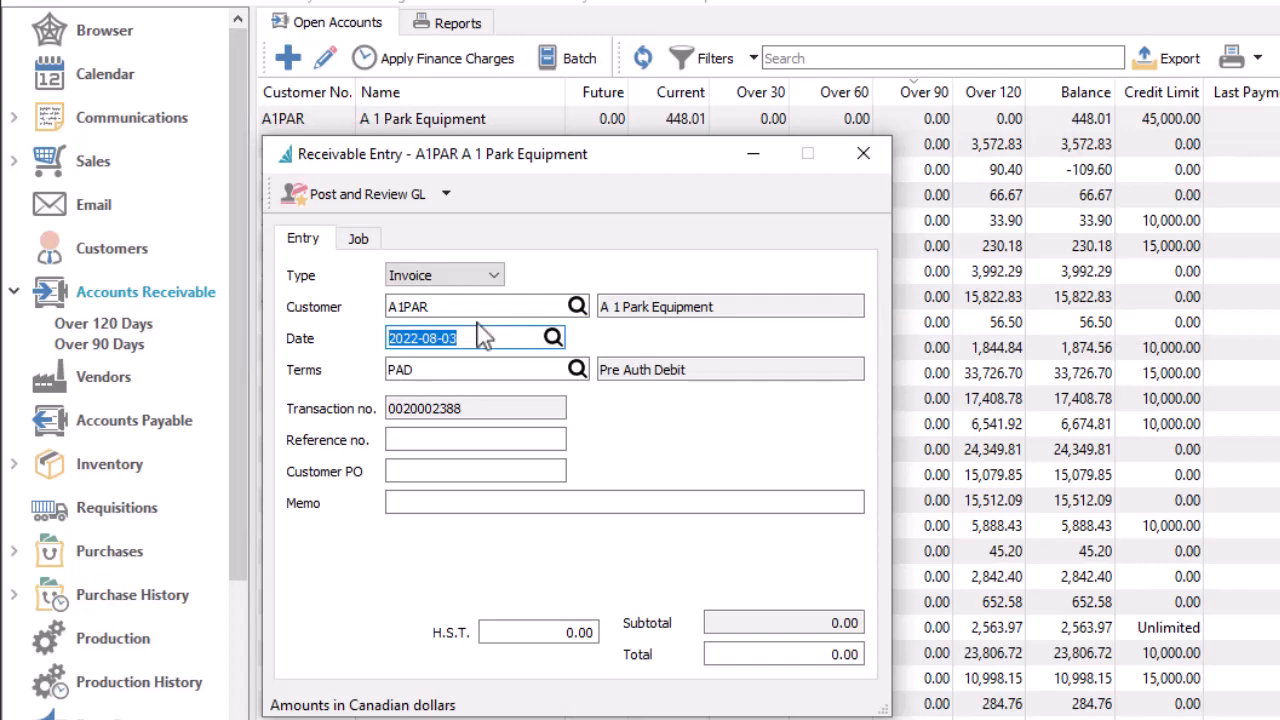
- Try the Credit Memo, Service Charge and Write Off entry types in turn, and close the entry without posting
left_click(500, 275)
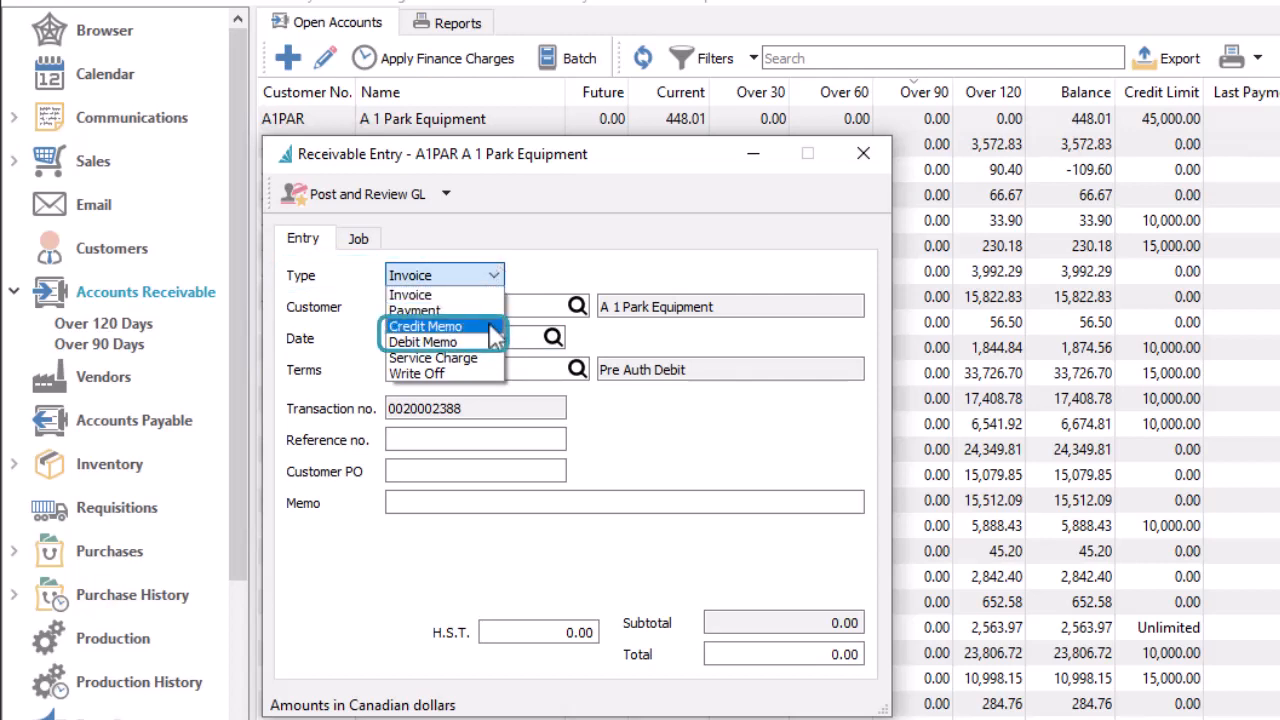
left_click(489, 327)
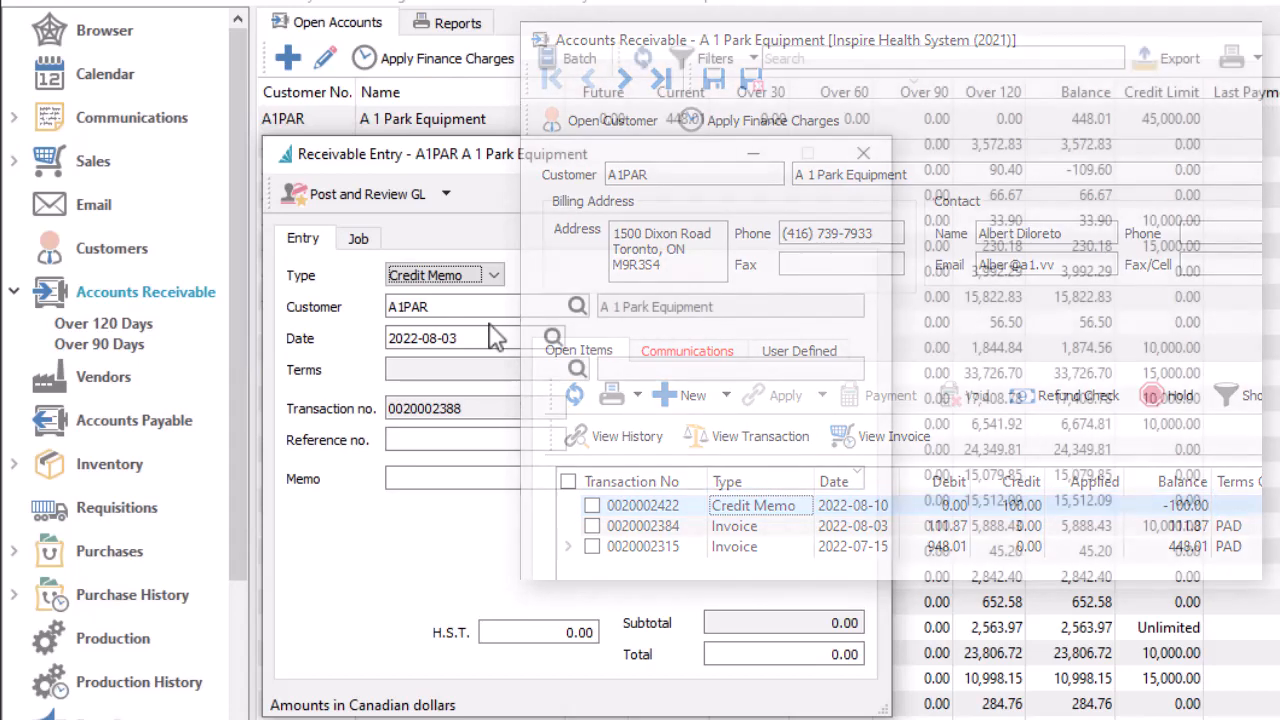
left_click(492, 276)
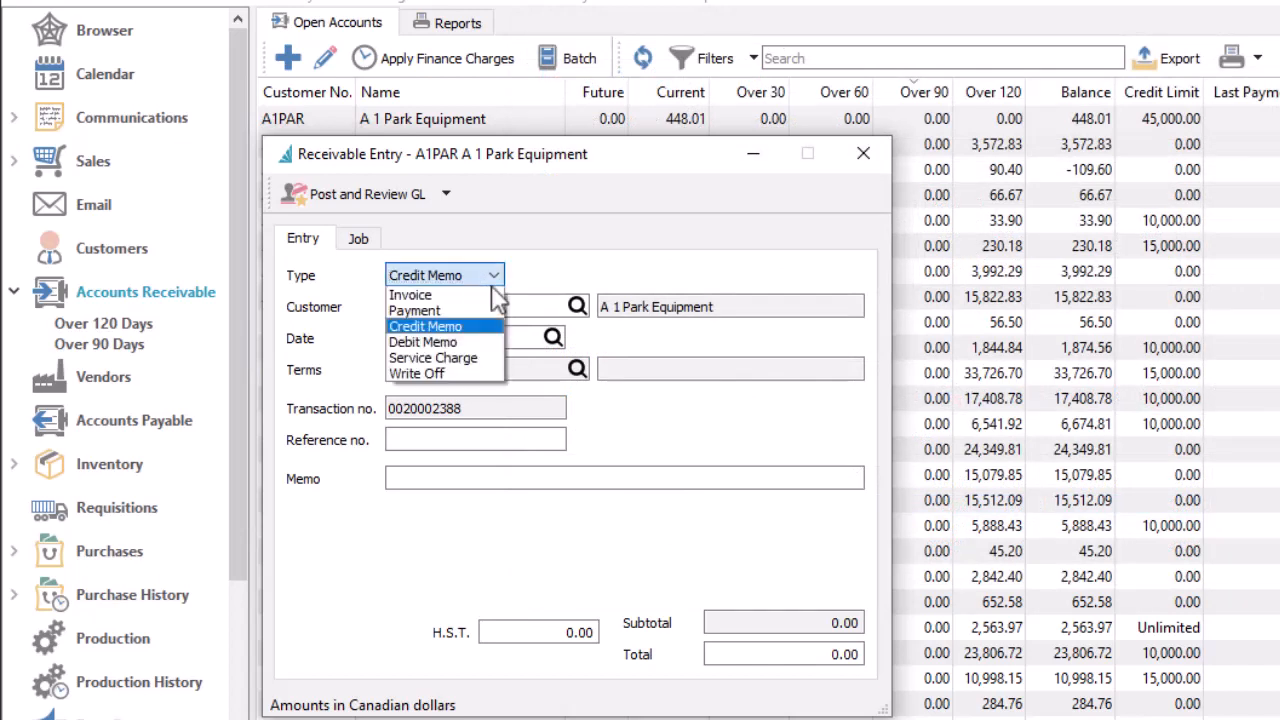
left_click(492, 358)
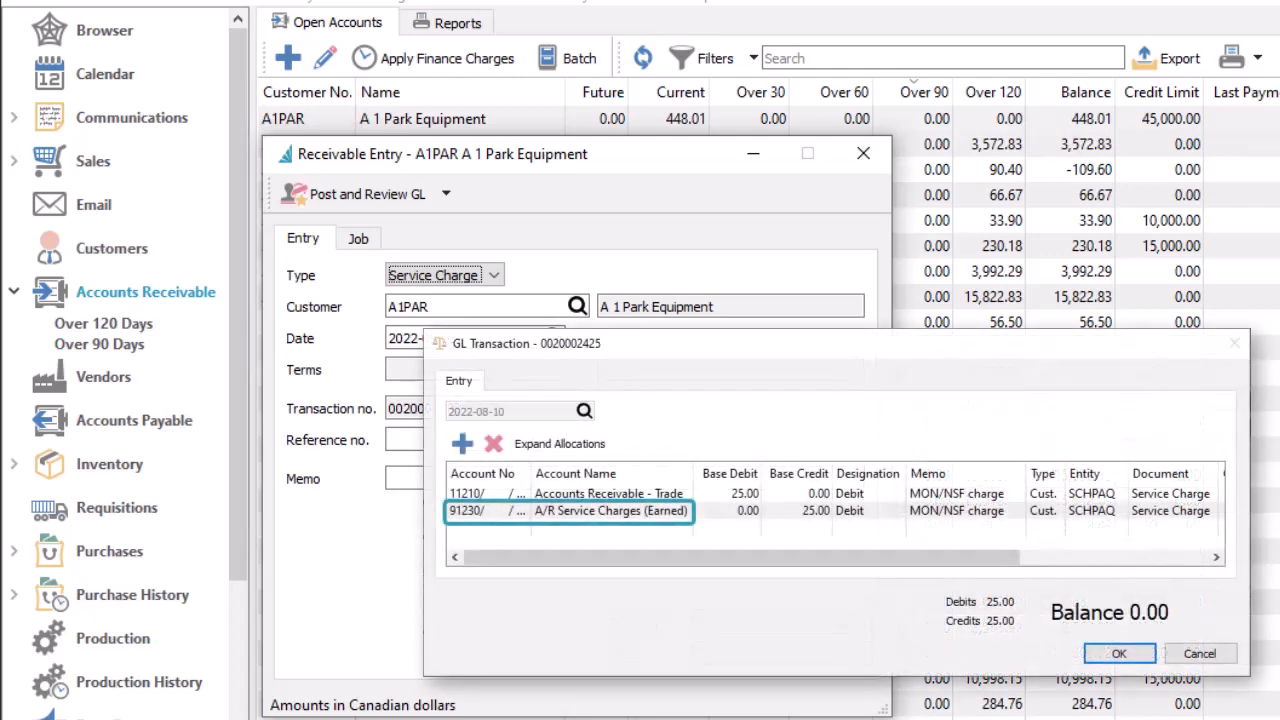
left_click(492, 276)
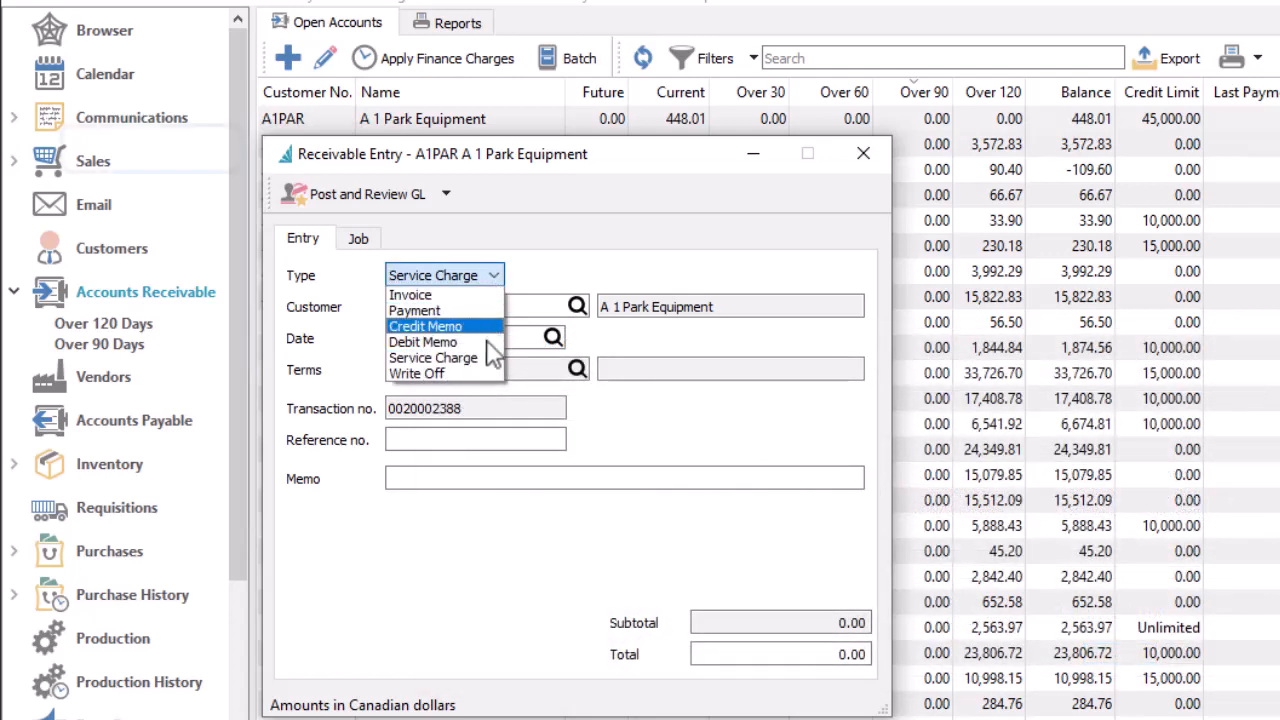
left_click(483, 372)
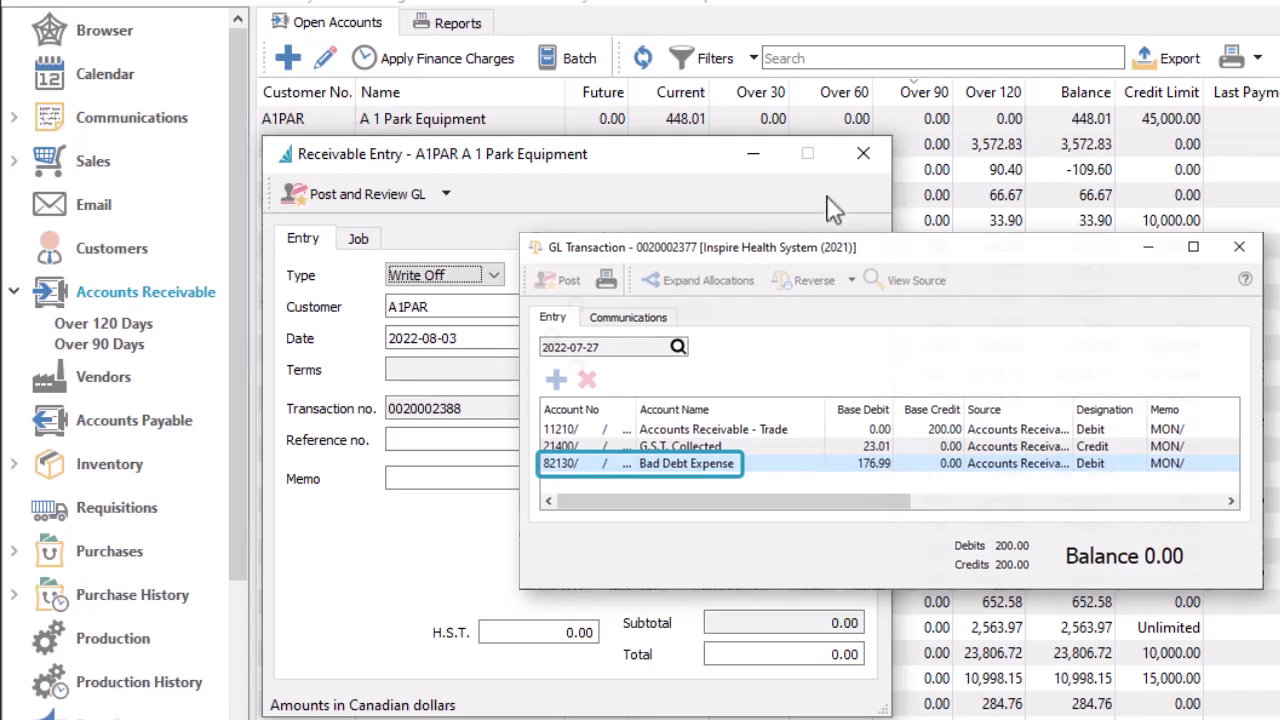
left_click(864, 155)
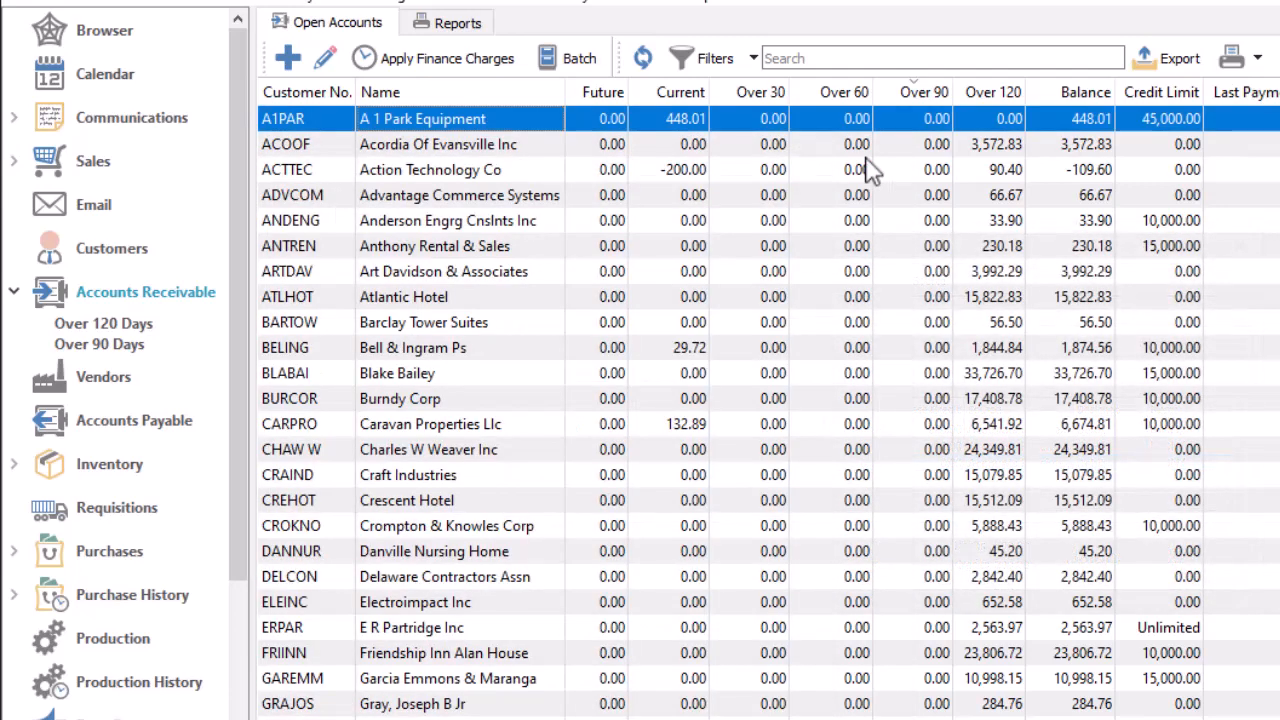
- Select the accounts from A 1 Park Equipment through Atlantic Hotel and start applying finance charges to them
left_click(506, 308, "shift")
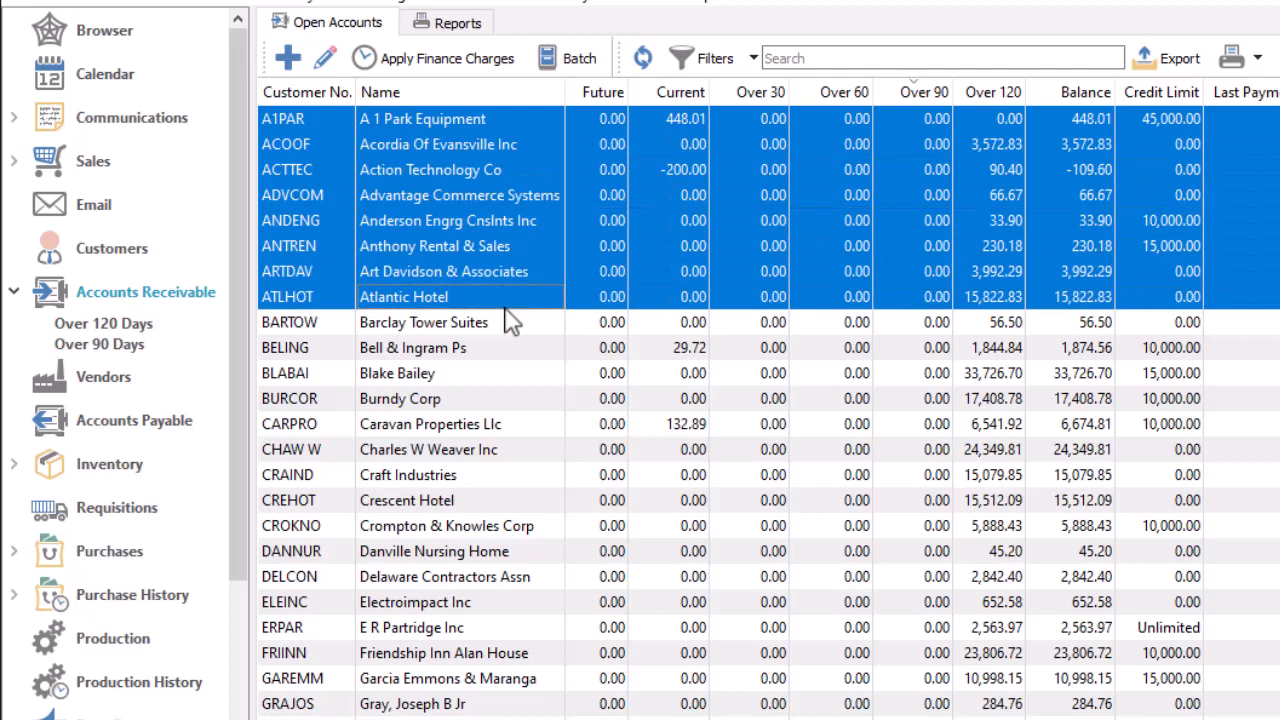
left_click(479, 70)
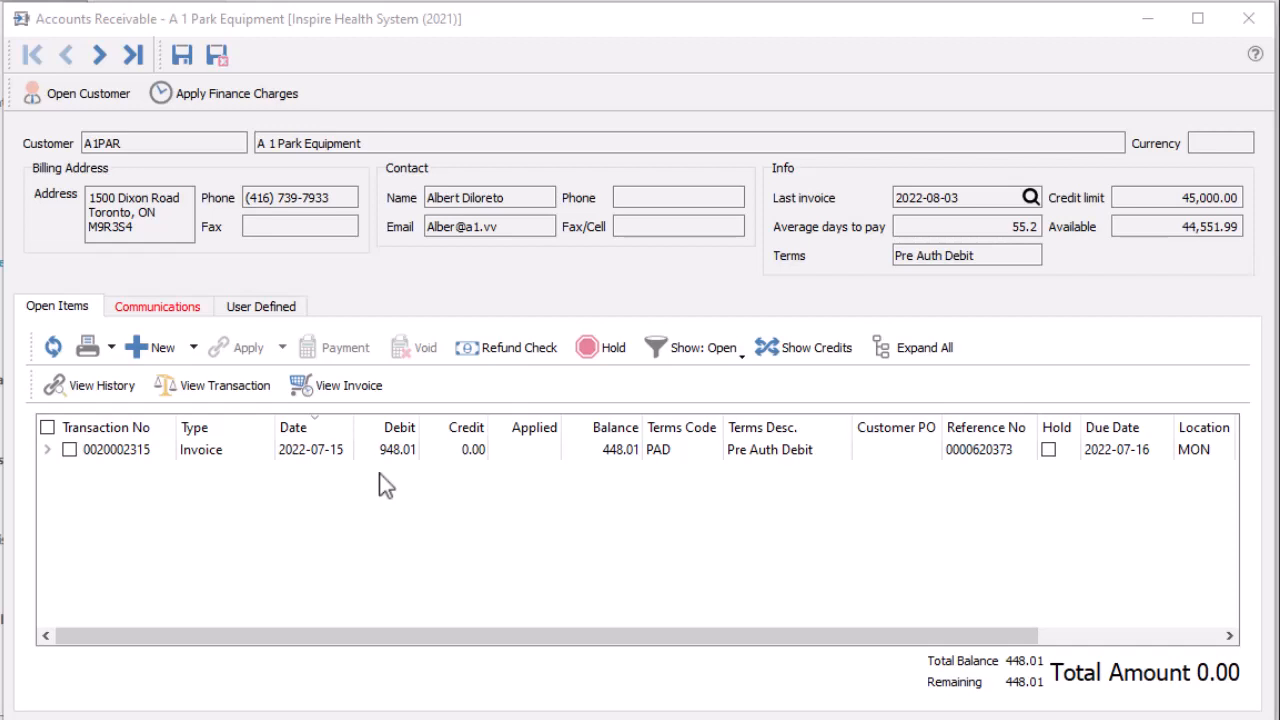
- Filter the account's transactions to All Since Last Year (Fiscal) and expand the 111.87 invoice to view its payment
left_click(705, 348)
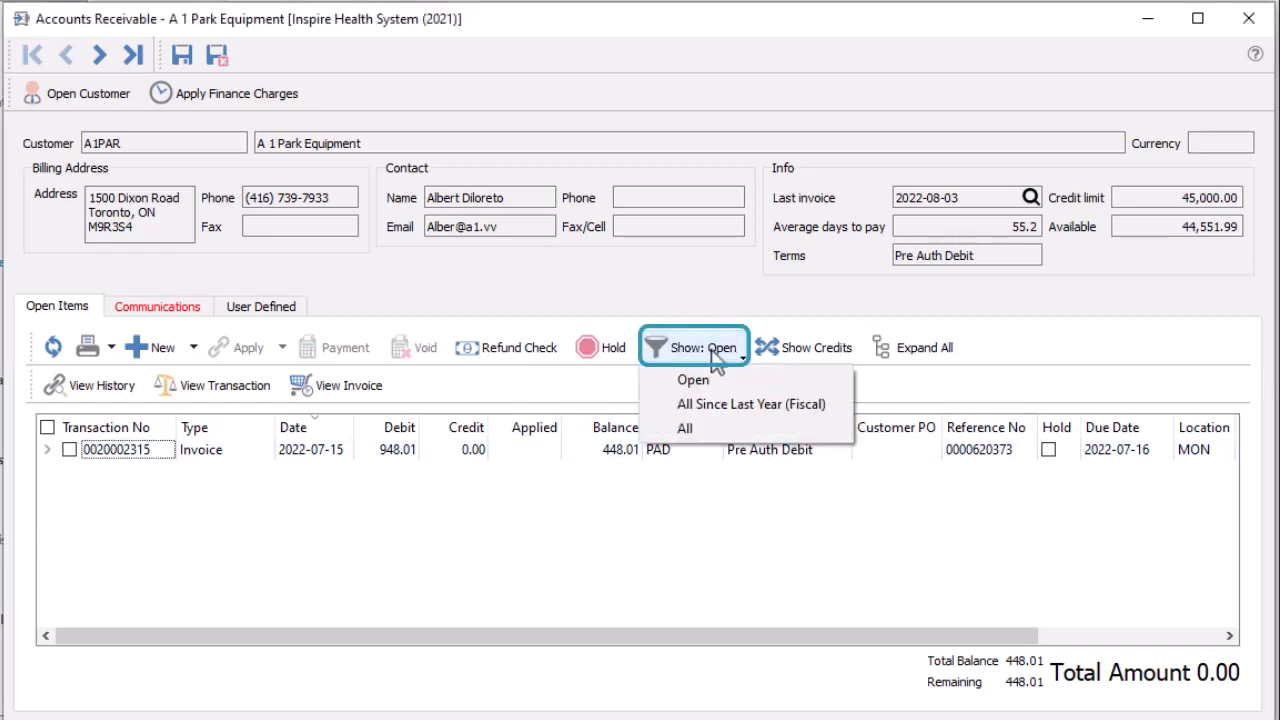
left_click(730, 410)
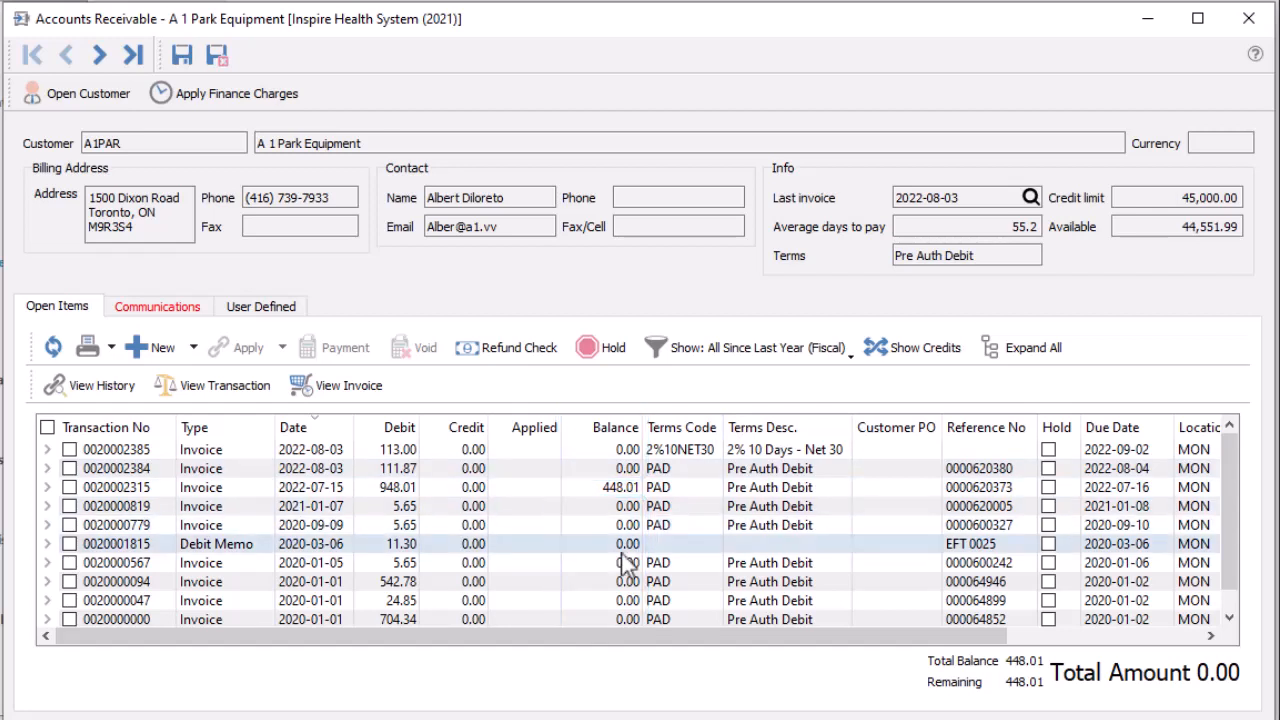
left_click(47, 469)
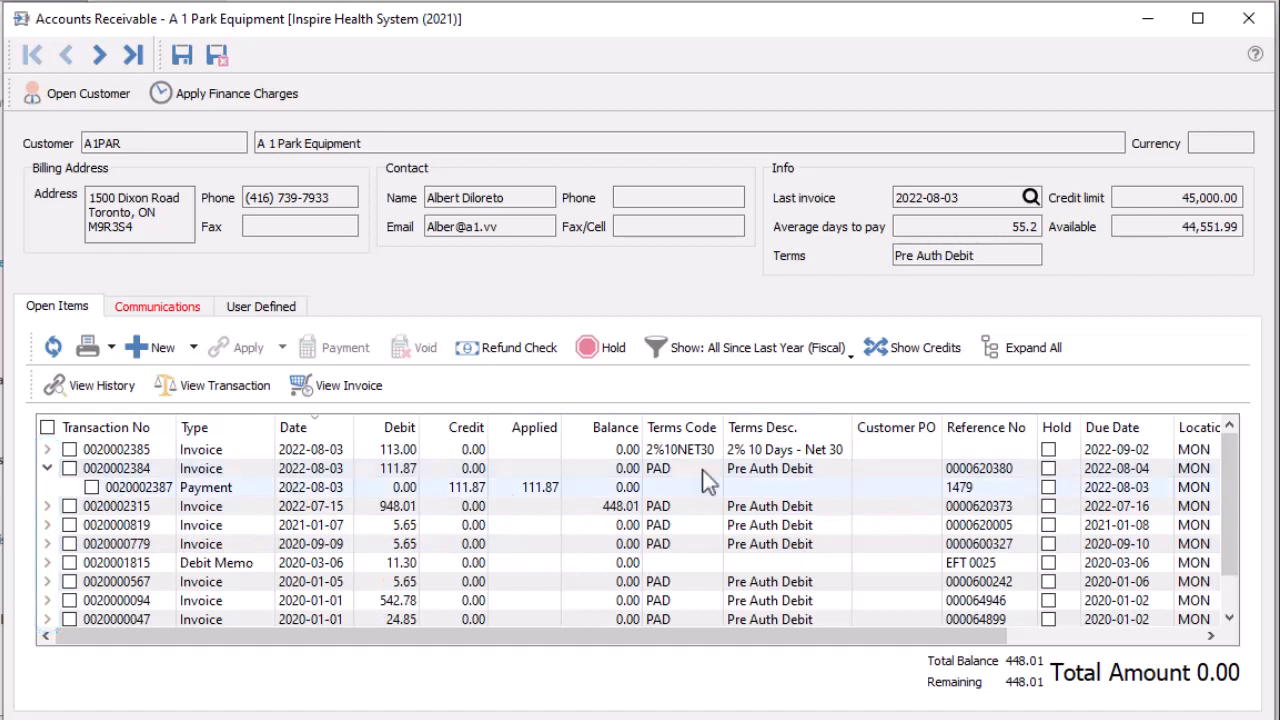
- Expand all transactions, switch the list to show credits, and expand every entry in that view
left_click(994, 359)
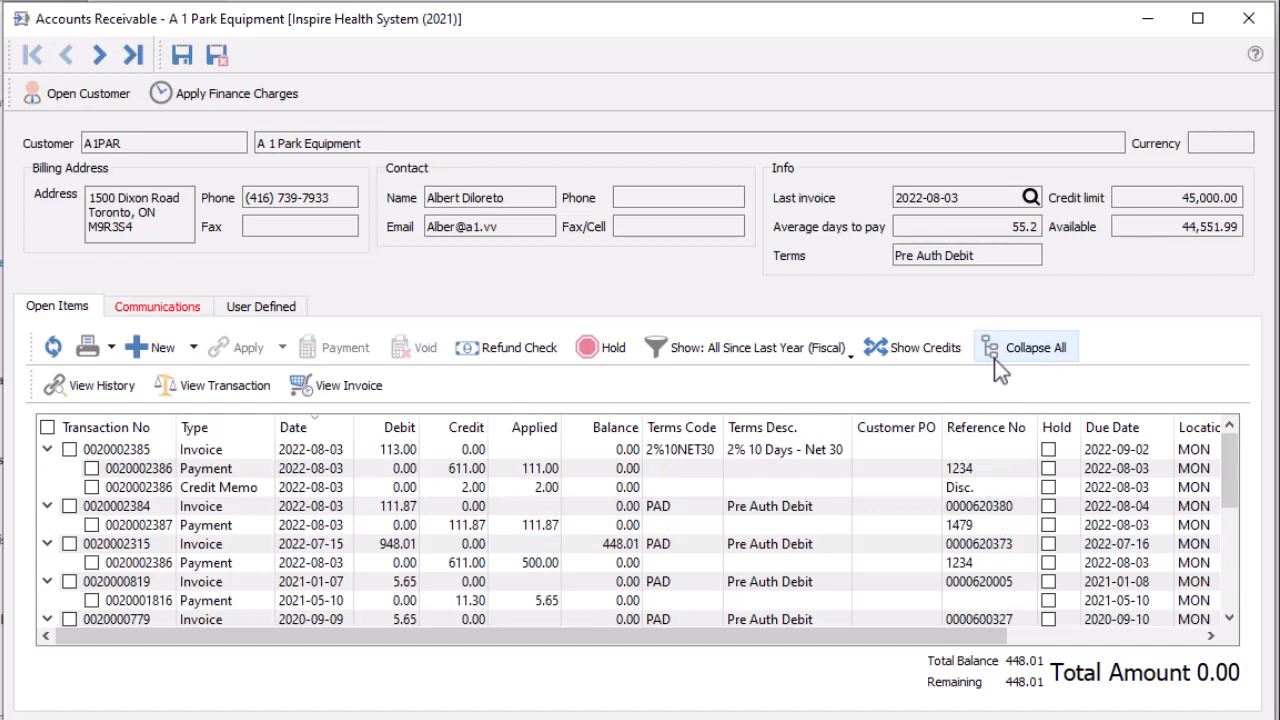
left_click(922, 368)
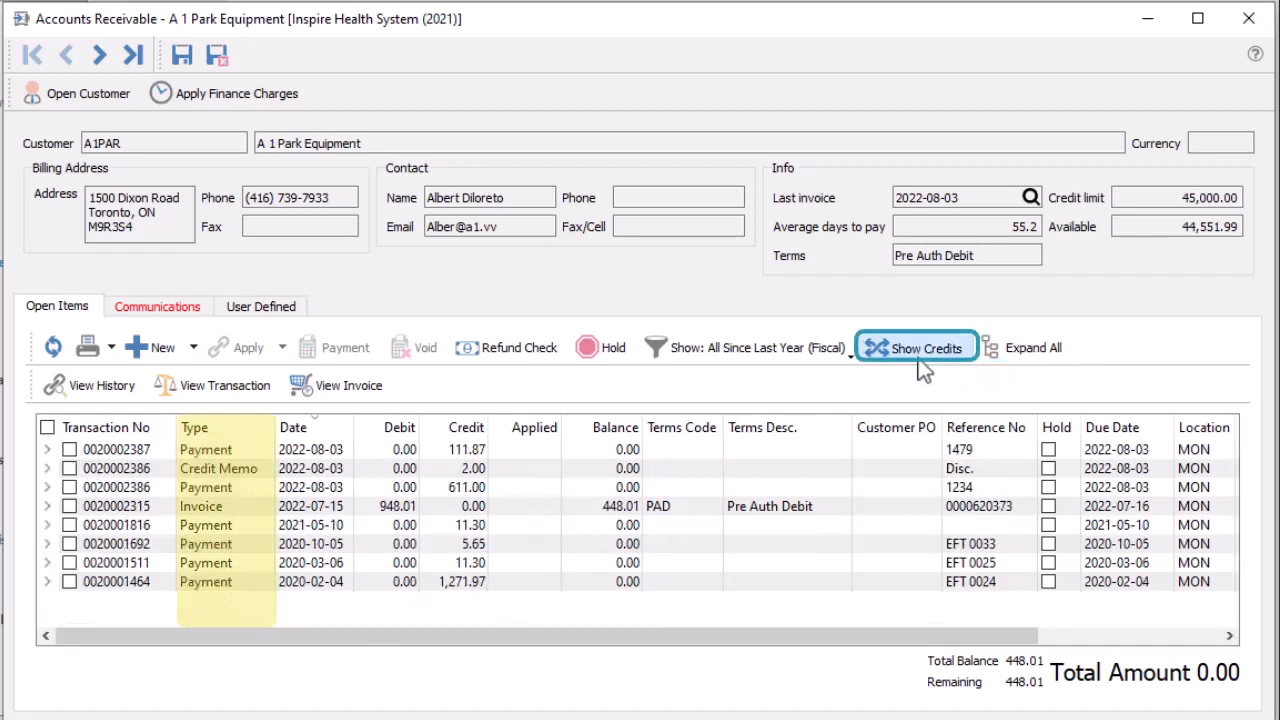
left_click(994, 356)
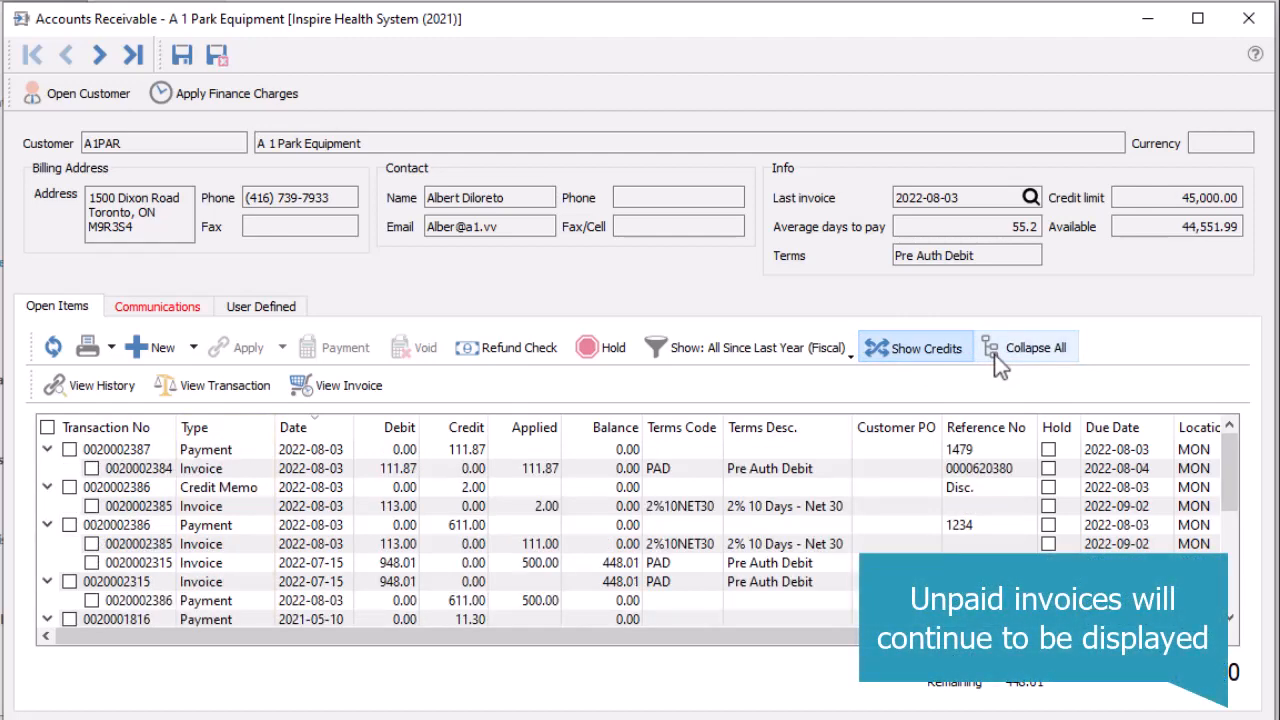
- View the transaction history of the 611.00 payment, check its user action times, and close the history
left_click(207, 527)
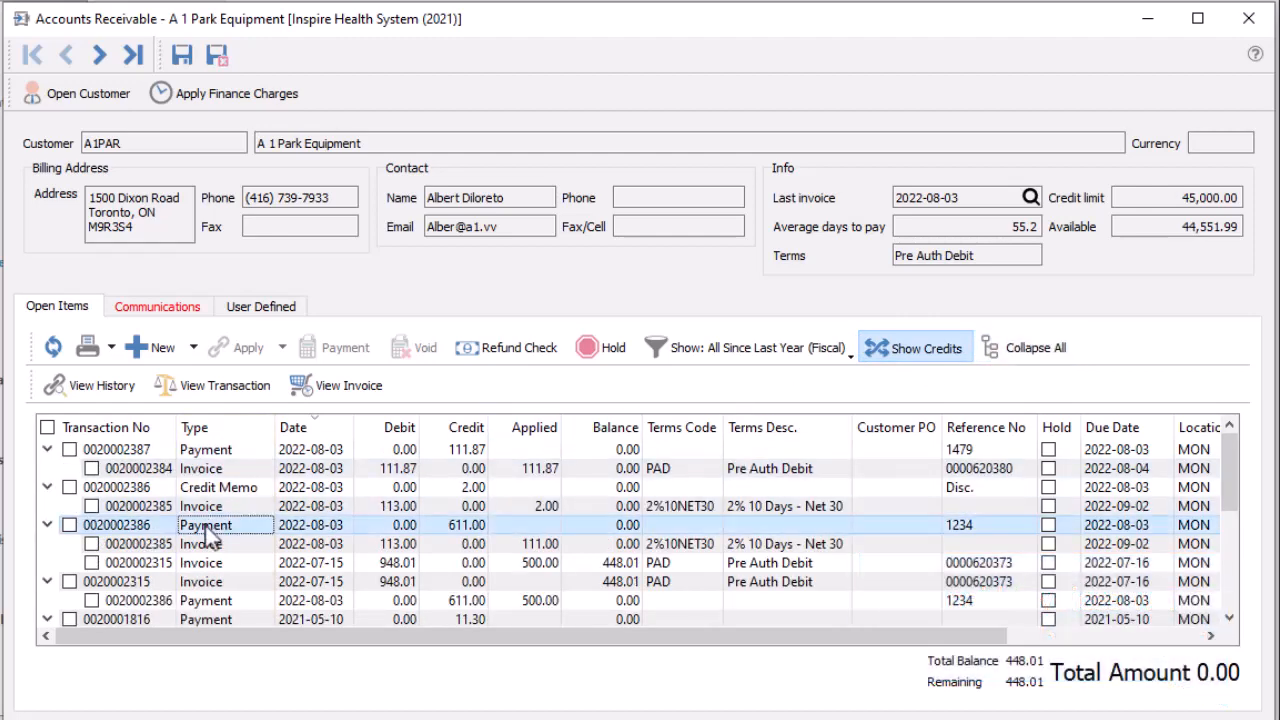
left_click(132, 392)
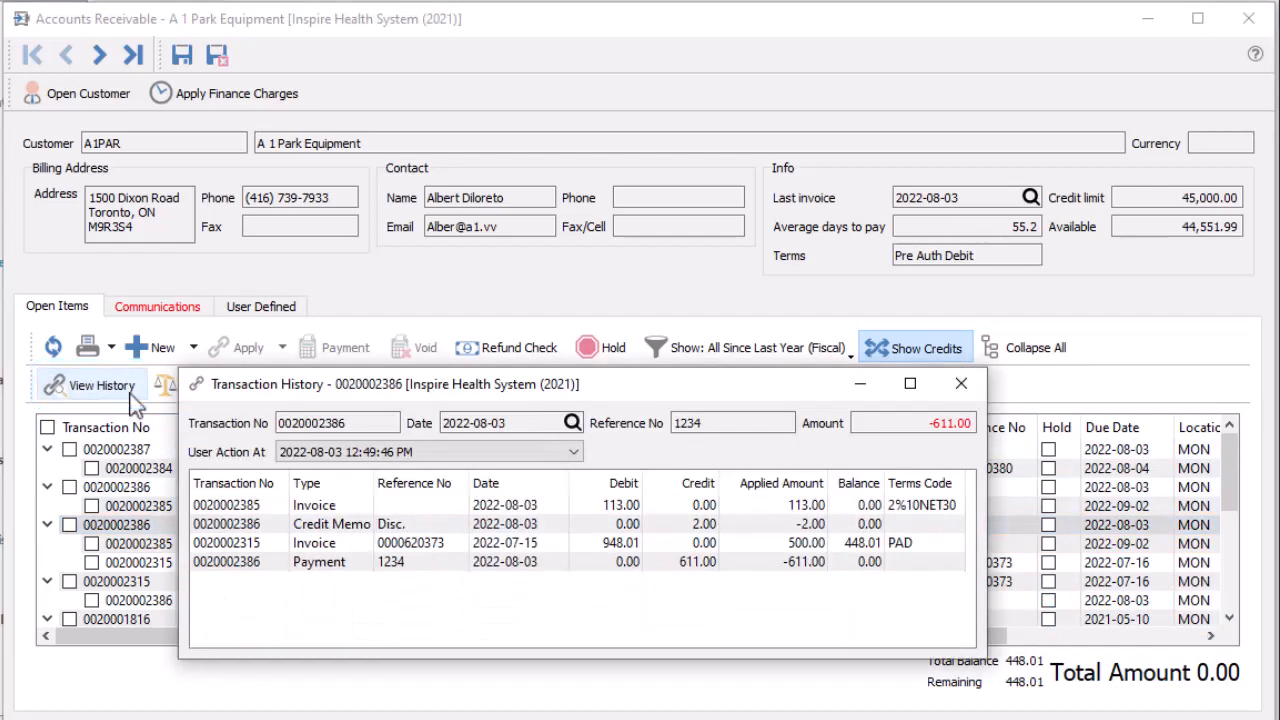
left_click(432, 452)
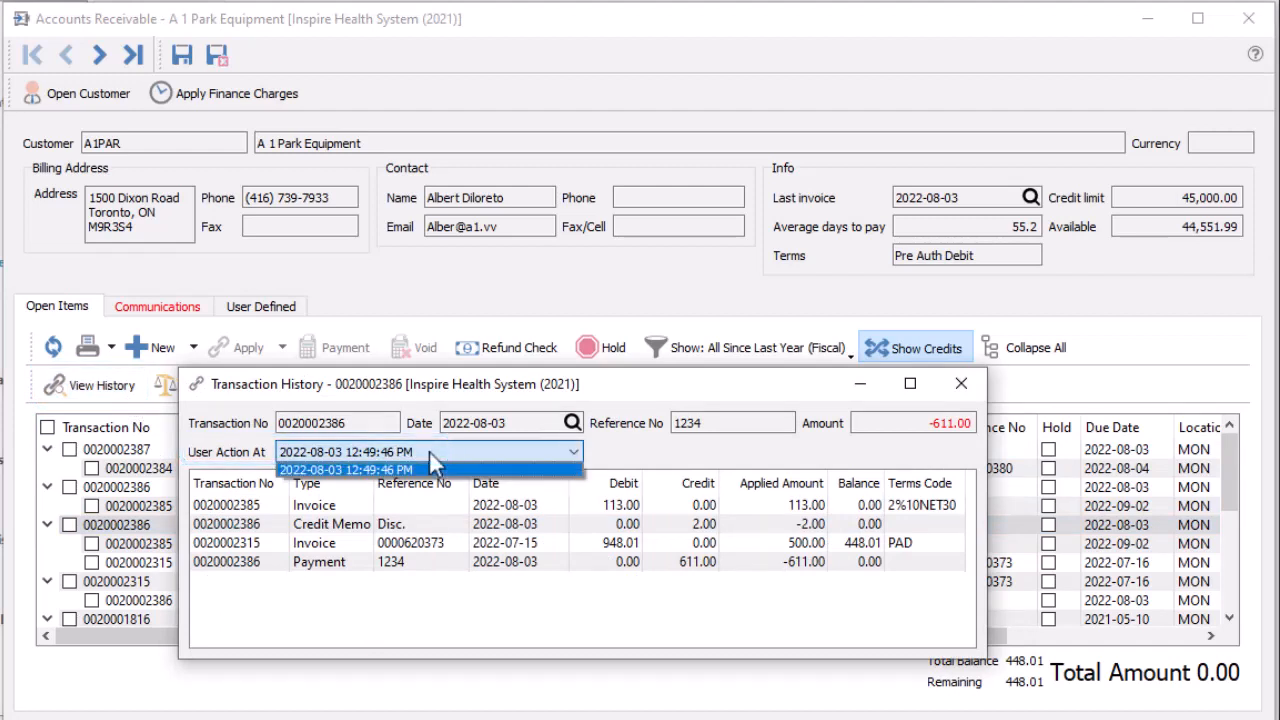
left_click(962, 395)
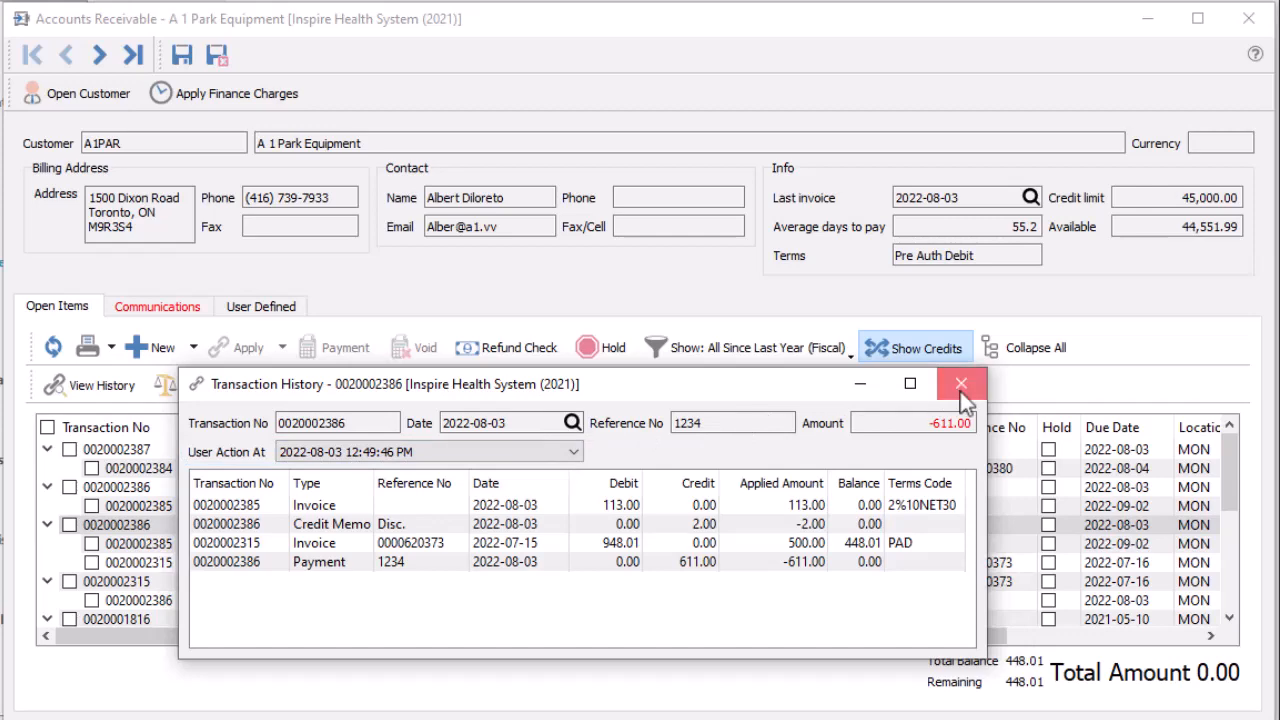
left_click(962, 390)
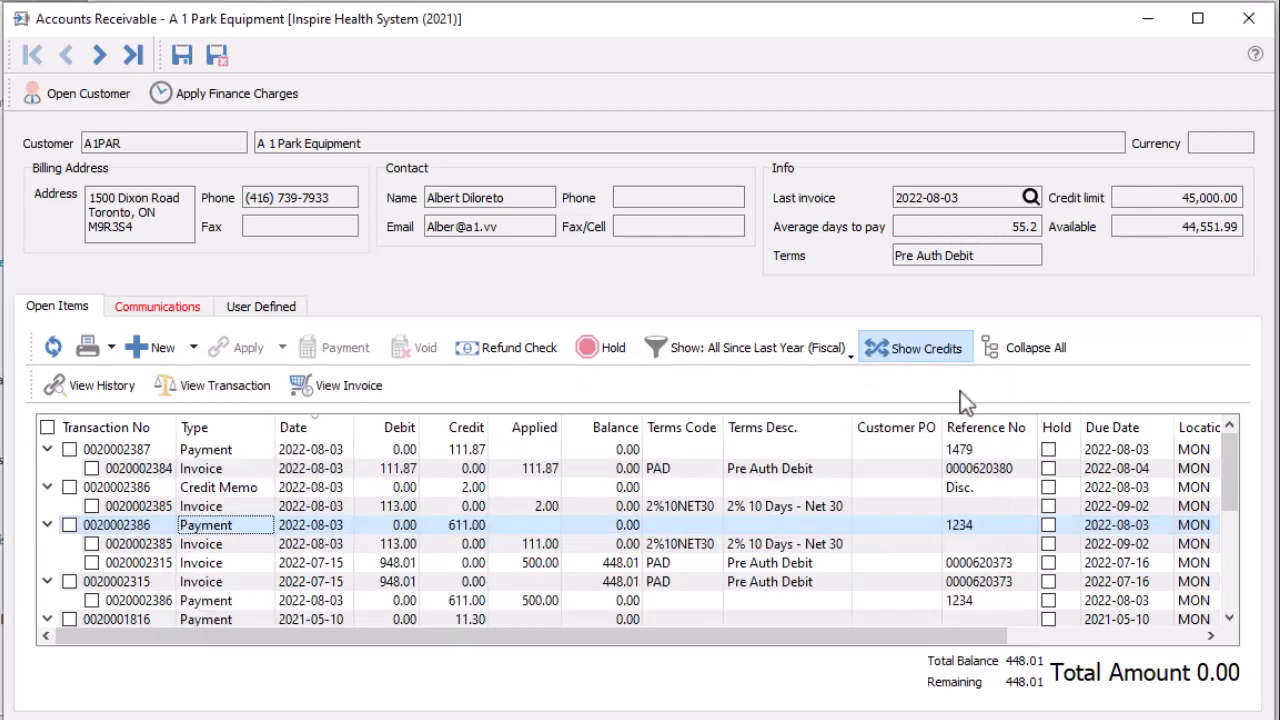
- Void the 111.87 payment with reference number 1479
left_click(69, 450)
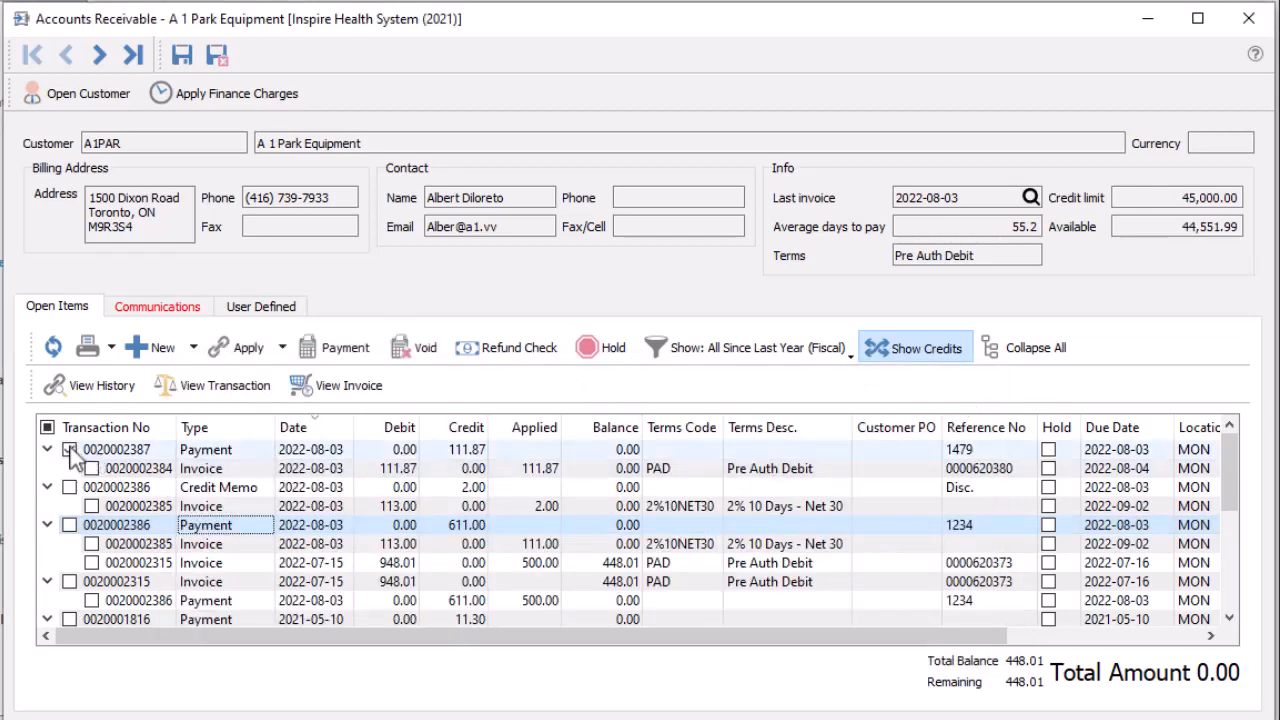
left_click(420, 350)
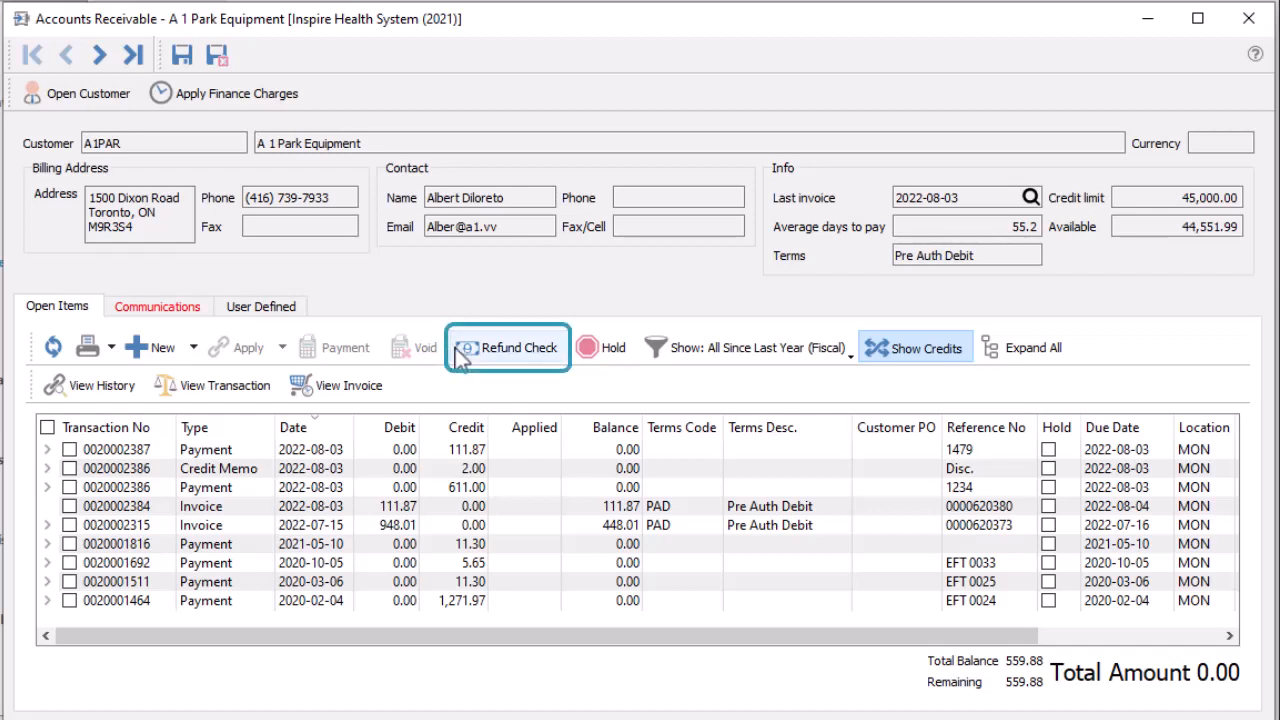
- Open a new refund check for A 1 Park Equipment
left_click(456, 349)
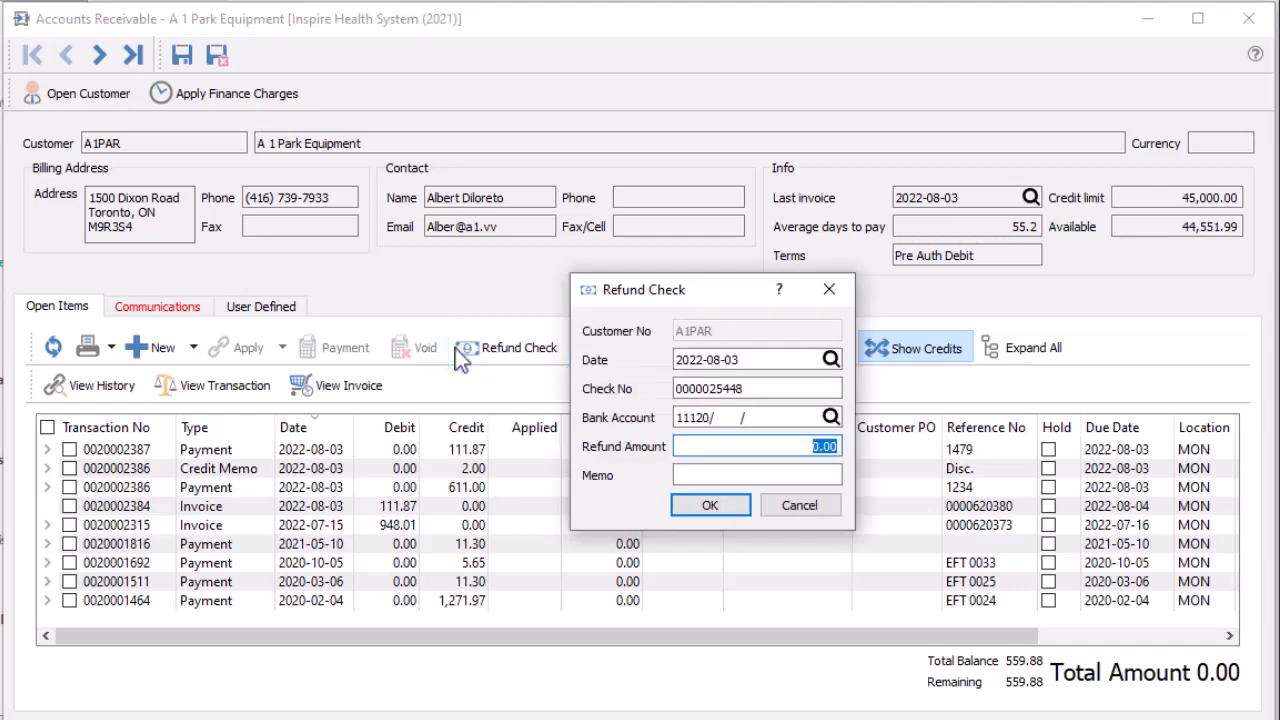